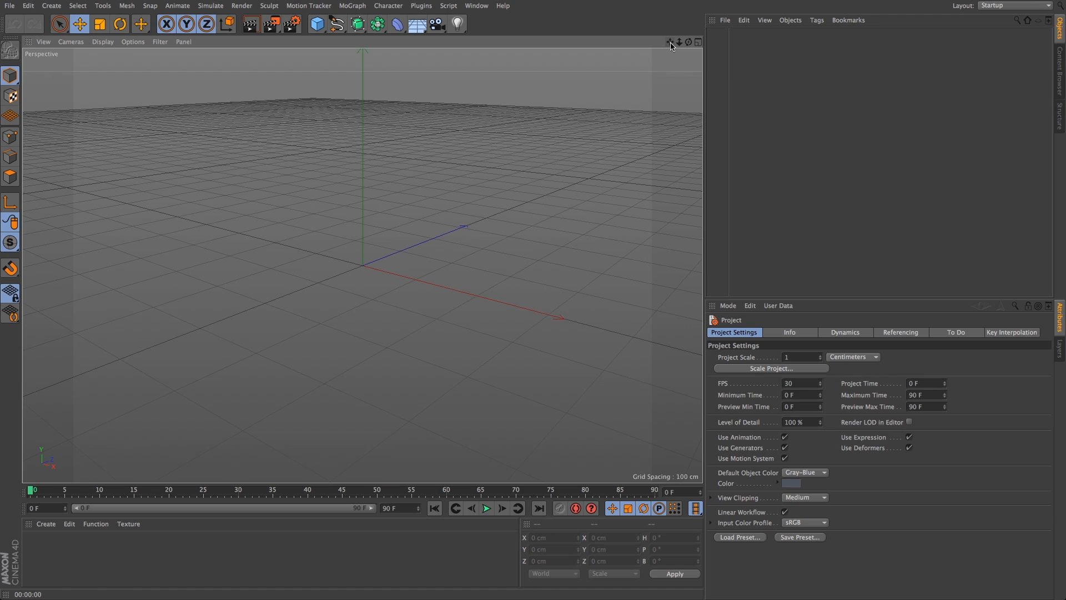
Step: Pan, zoom and orbit the Perspective view to look at the empty scene grid
{"action": "mouse_move", "coordinate": [672, 46]}
{"action": "left_mouse_down"}
{"action": "mouse_move", "coordinate": [702, 64]}
{"action": "mouse_move", "coordinate": [726, 29]}
{"action": "mouse_move", "coordinate": [614, 28]}
{"action": "mouse_move", "coordinate": [670, 139]}
{"action": "mouse_move", "coordinate": [676, 85]}
{"action": "mouse_move", "coordinate": [767, 59]}
{"action": "mouse_move", "coordinate": [606, 53]}
{"action": "mouse_move", "coordinate": [685, 78]}
{"action": "mouse_move", "coordinate": [694, 44]}
{"action": "mouse_move", "coordinate": [674, 28]}
{"action": "mouse_move", "coordinate": [677, 53]}
{"action": "mouse_move", "coordinate": [661, 49]}
{"action": "mouse_move", "coordinate": [684, 51]}
{"action": "left_mouse_up"}
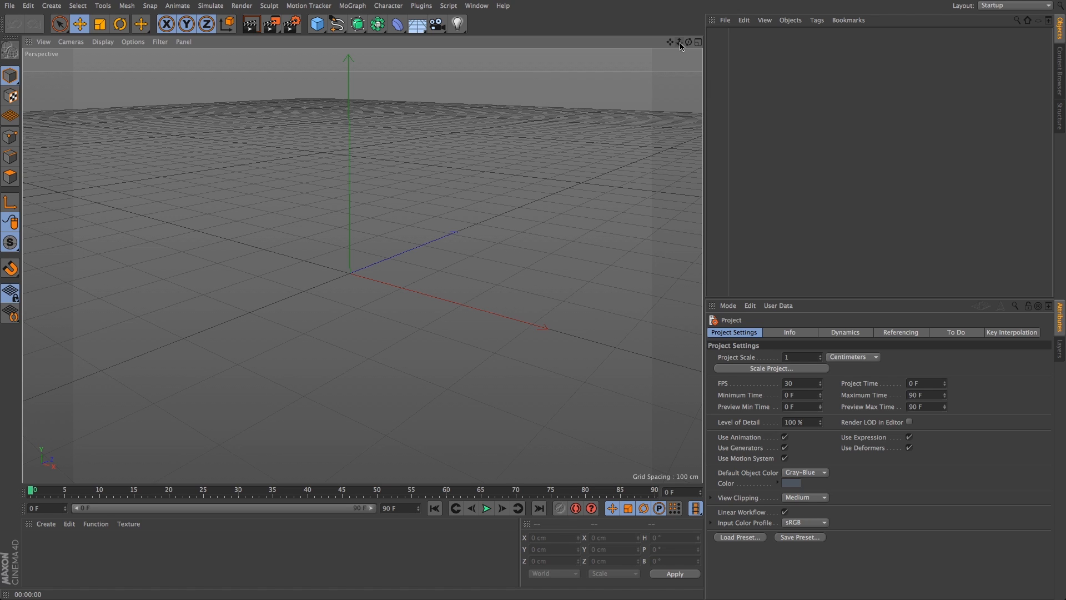
{"action": "left_click_drag", "start_coordinate": [680, 44], "coordinate": [693, 98]}
{"action": "mouse_move", "coordinate": [690, 44]}
{"action": "left_mouse_down"}
{"action": "mouse_move", "coordinate": [743, 48]}
{"action": "mouse_move", "coordinate": [756, 37]}
{"action": "mouse_move", "coordinate": [638, 28]}
{"action": "mouse_move", "coordinate": [647, 7]}
{"action": "mouse_move", "coordinate": [714, 43]}
{"action": "mouse_move", "coordinate": [701, 45]}
{"action": "left_mouse_up"}
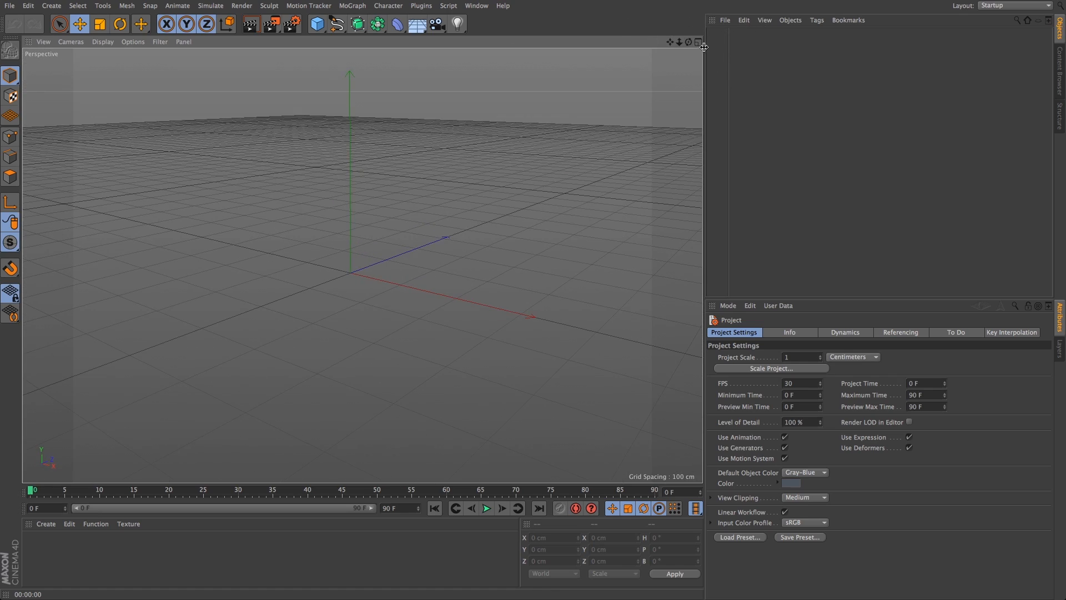
Step: Show all four views, activate the Top, Front, Right and Perspective views in turn, and return to the full Perspective view
{"action": "left_click", "coordinate": [699, 43]}
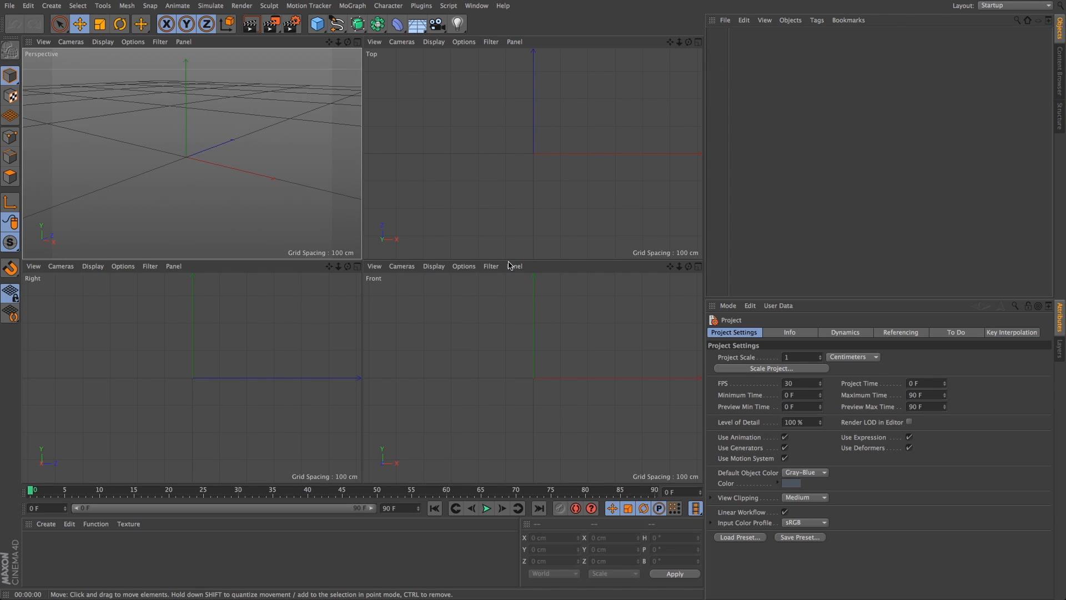
{"action": "left_click", "coordinate": [417, 240]}
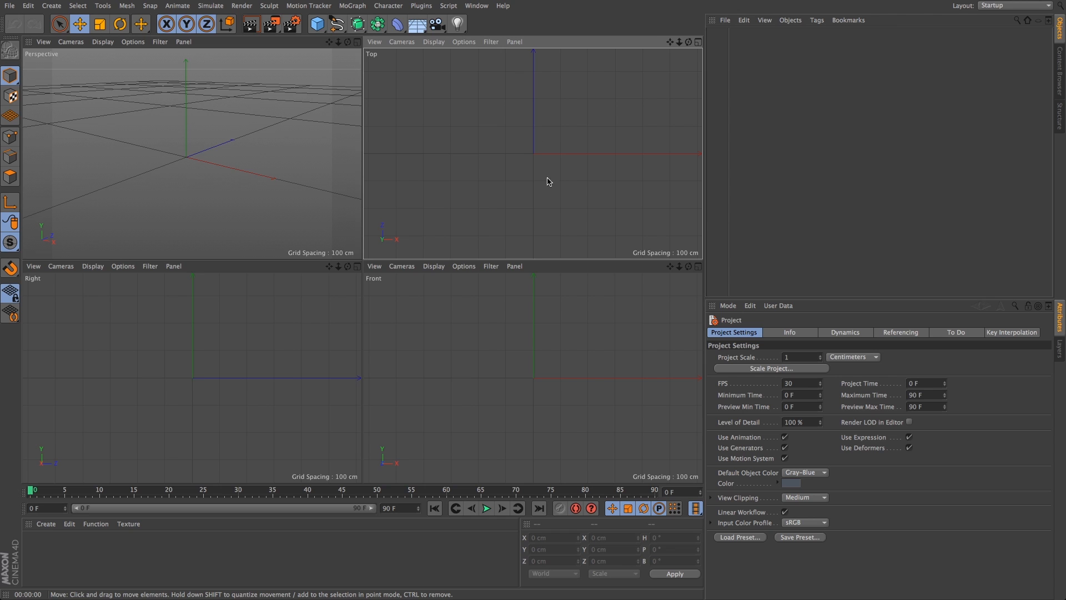
{"action": "left_click", "coordinate": [550, 358]}
{"action": "left_click", "coordinate": [206, 388]}
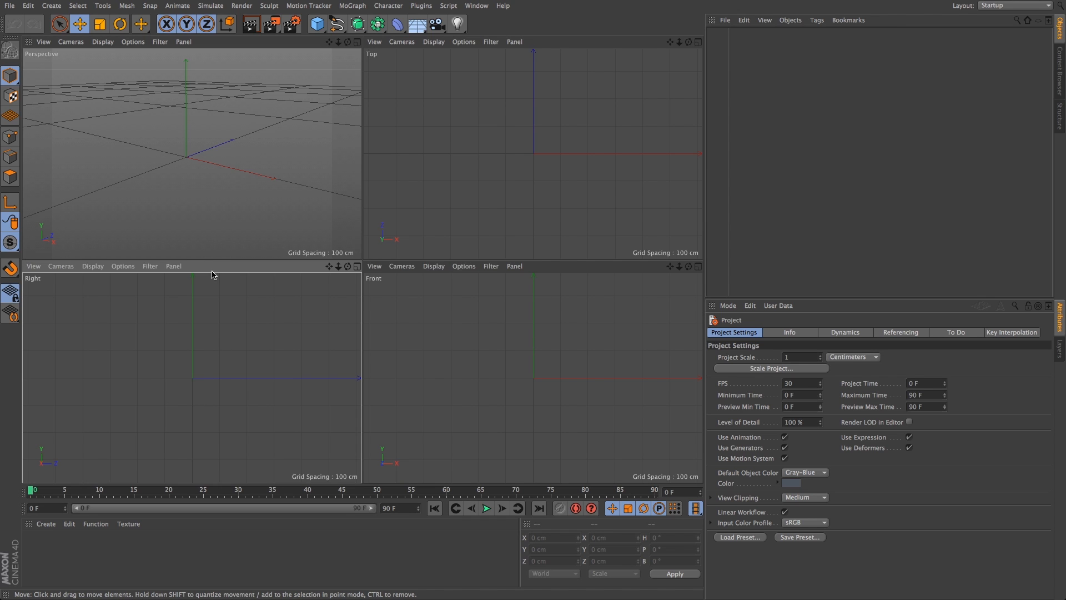
{"action": "left_click", "coordinate": [248, 204]}
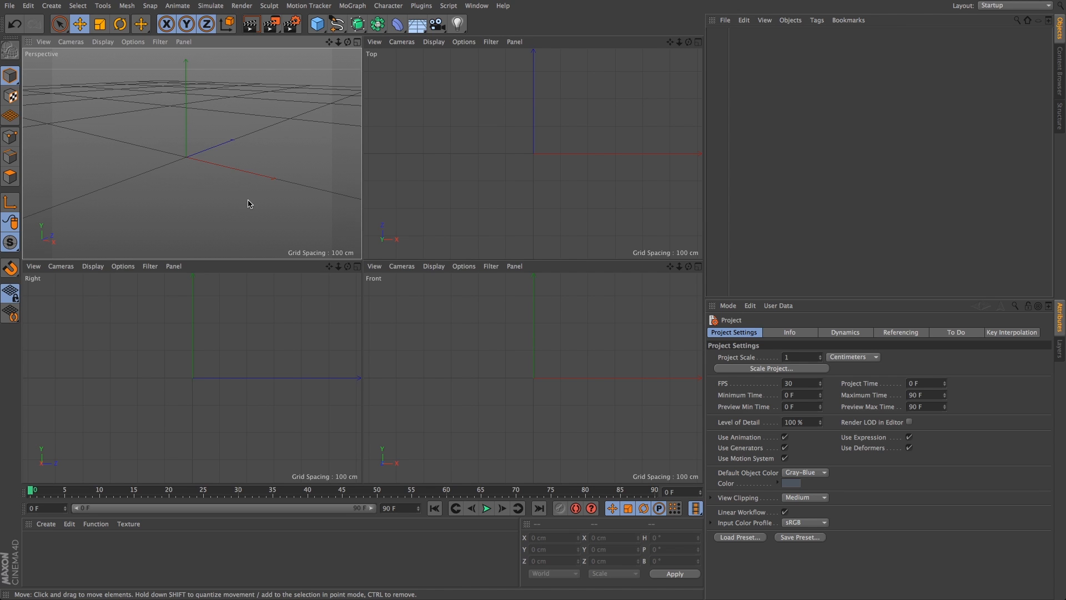
{"action": "left_click", "coordinate": [357, 42]}
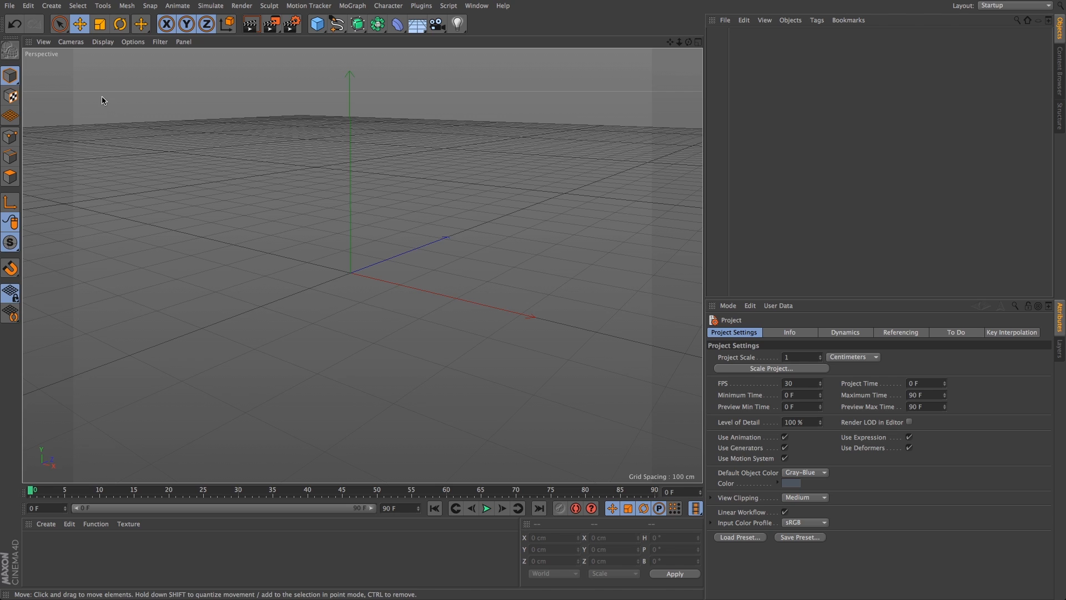
Step: Look through the selection tool variants and switch between the Live Selection, Move, Scale and Rotate tools
{"action": "left_click", "coordinate": [60, 26]}
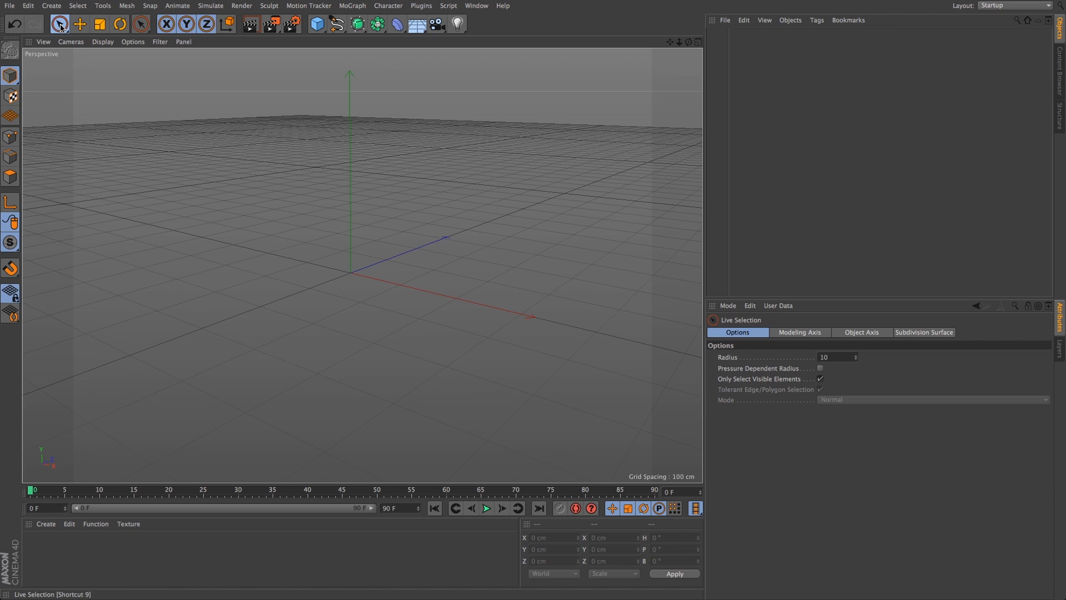
{"action": "left_click", "coordinate": [61, 26]}
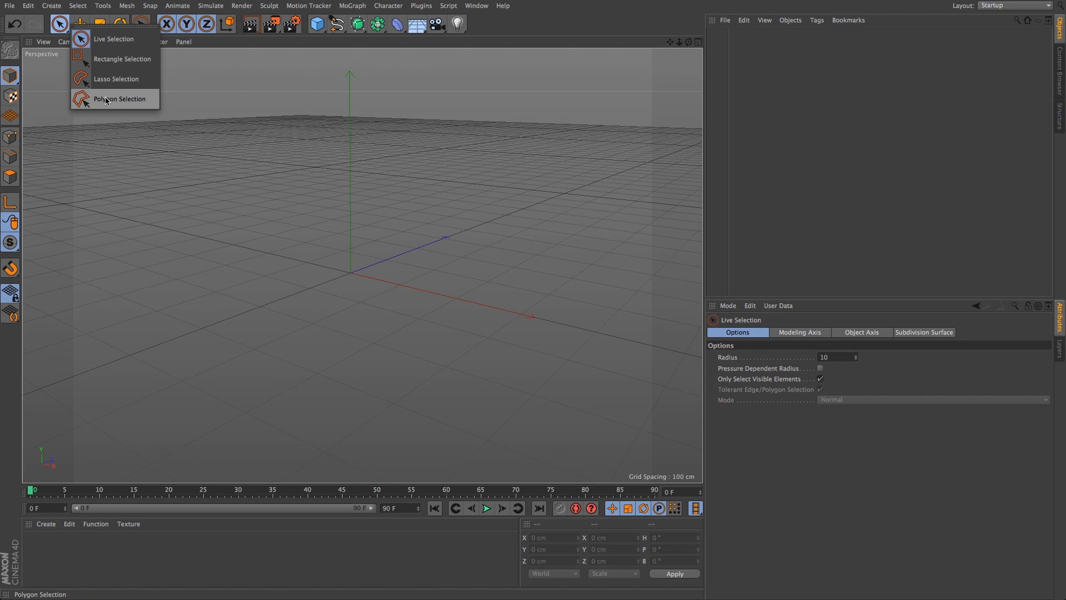
{"action": "left_click", "coordinate": [59, 25]}
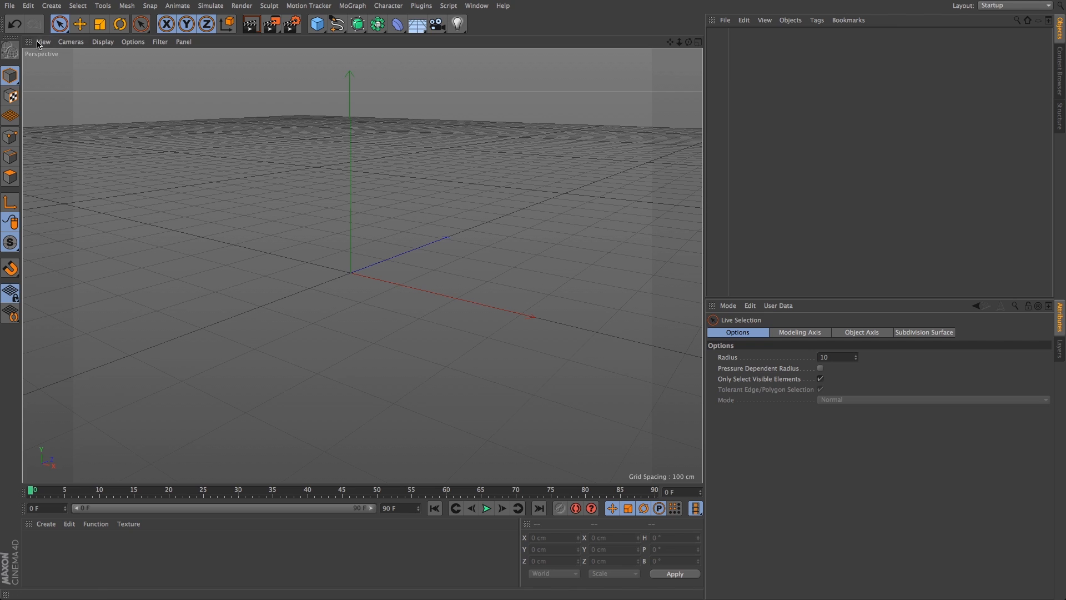
{"action": "left_click", "coordinate": [81, 26]}
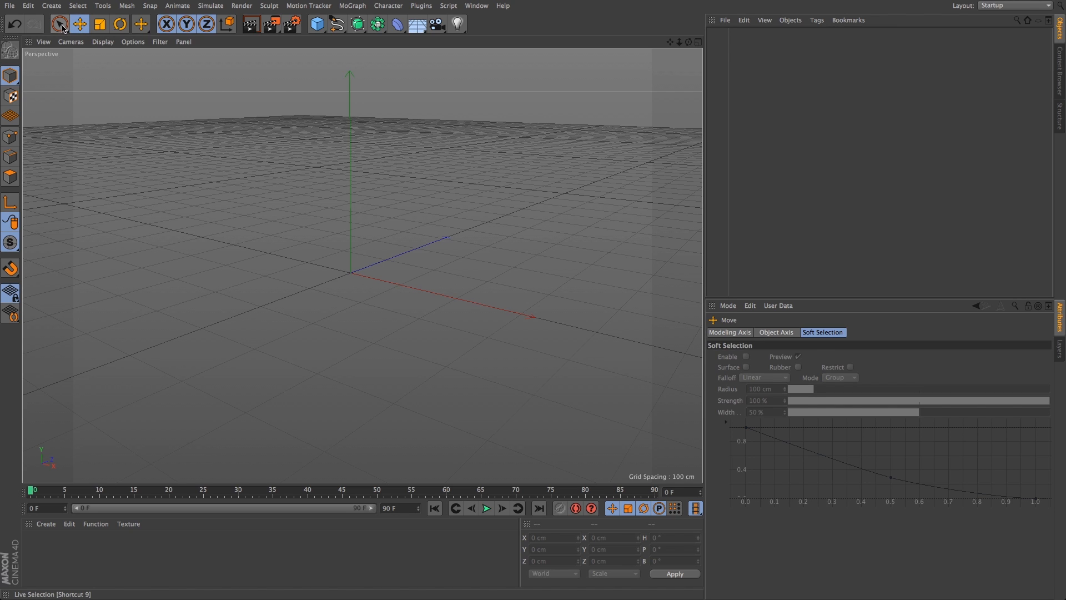
{"action": "left_click", "coordinate": [61, 25]}
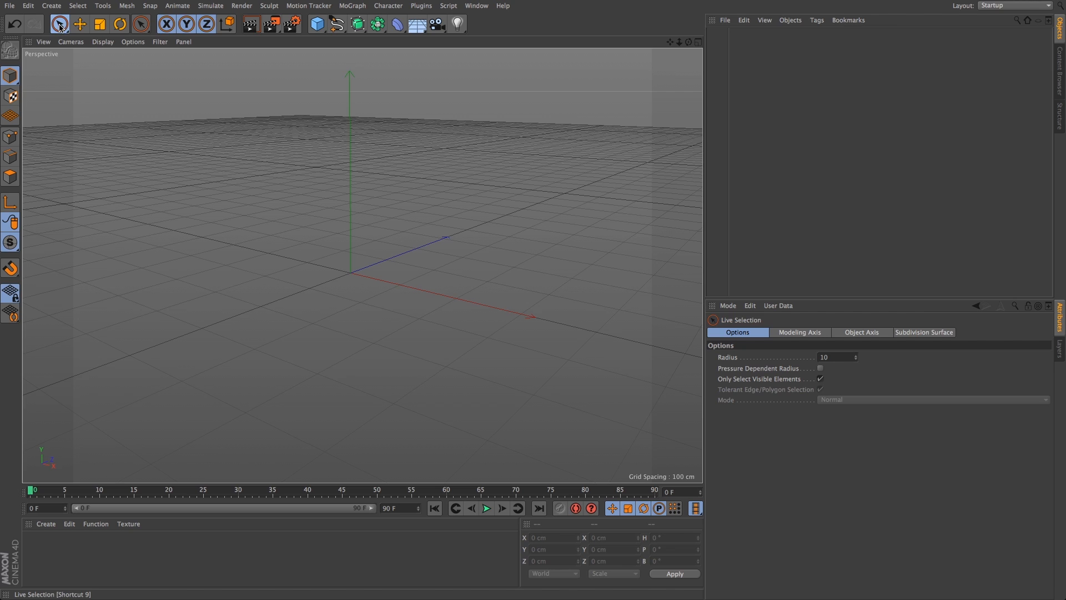
{"action": "left_click", "coordinate": [80, 25]}
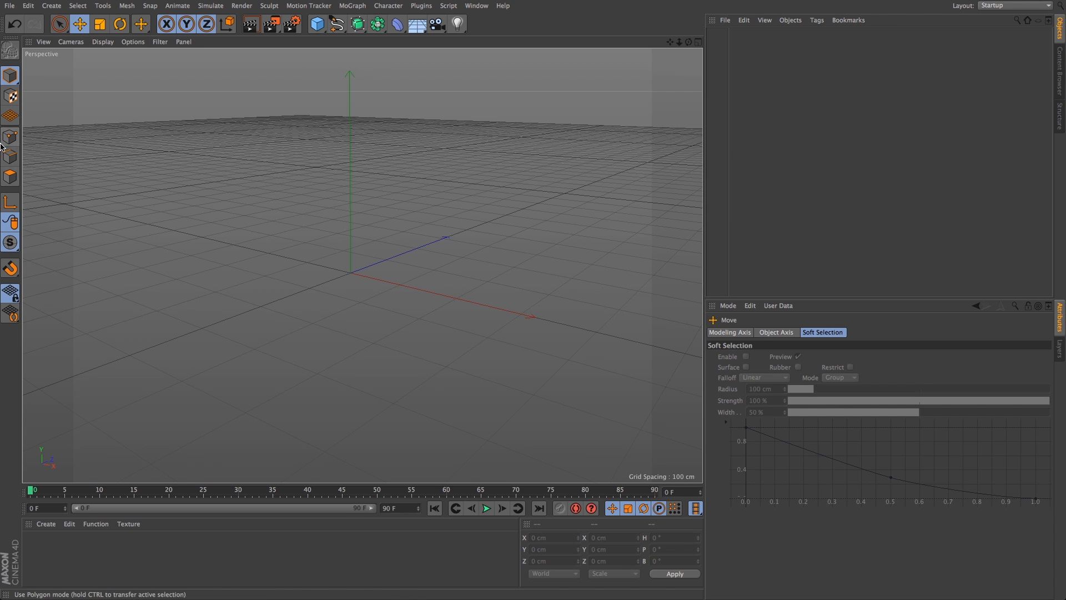
{"action": "left_click", "coordinate": [100, 25]}
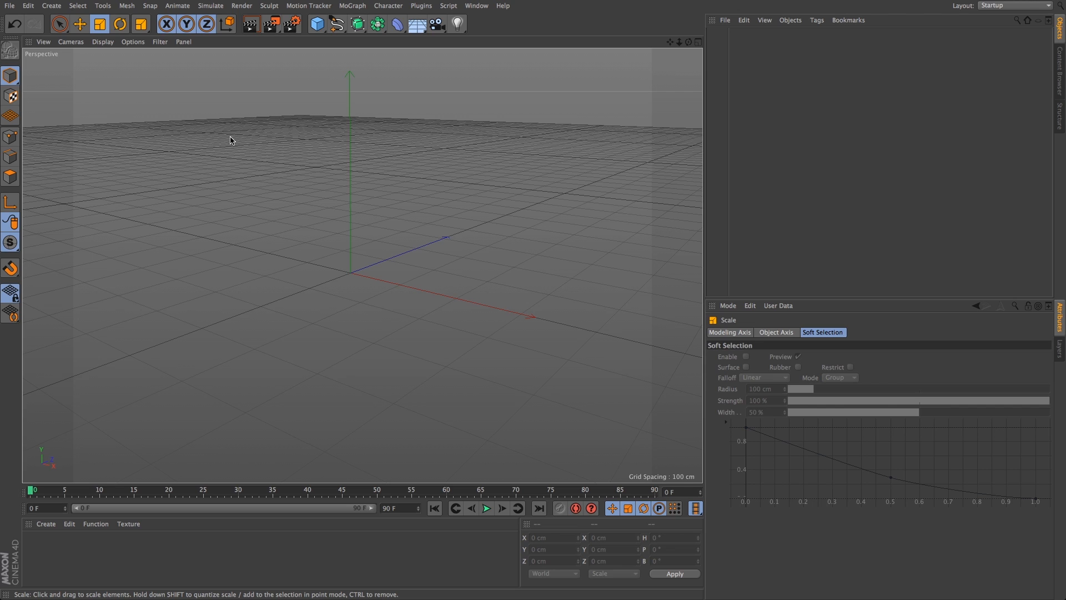
{"action": "left_click", "coordinate": [120, 24]}
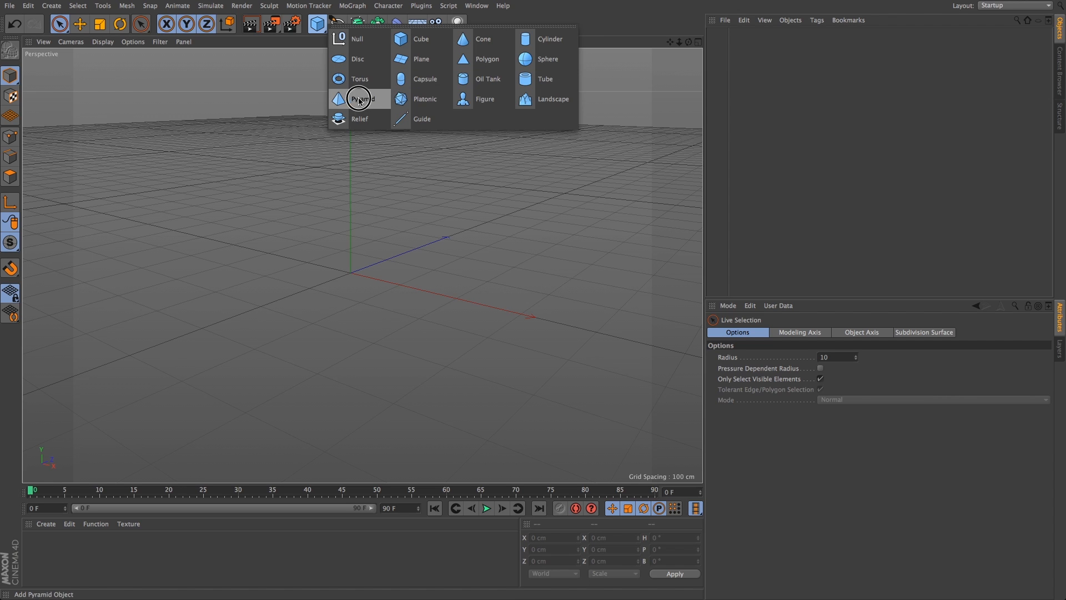
Step: Add a cube primitive to the scene and set its Y size to 100 cm
{"action": "left_click", "coordinate": [423, 39]}
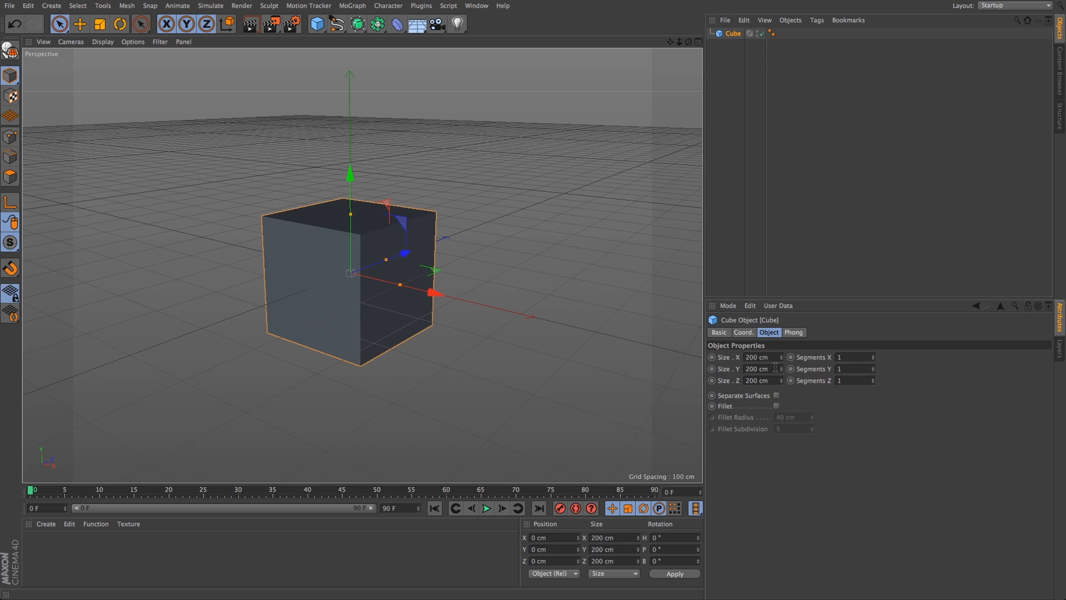
{"action": "left_click_drag", "start_coordinate": [782, 374], "coordinate": [709, 376]}
{"action": "type", "text": "100"}
{"action": "key", "text": "Return"}
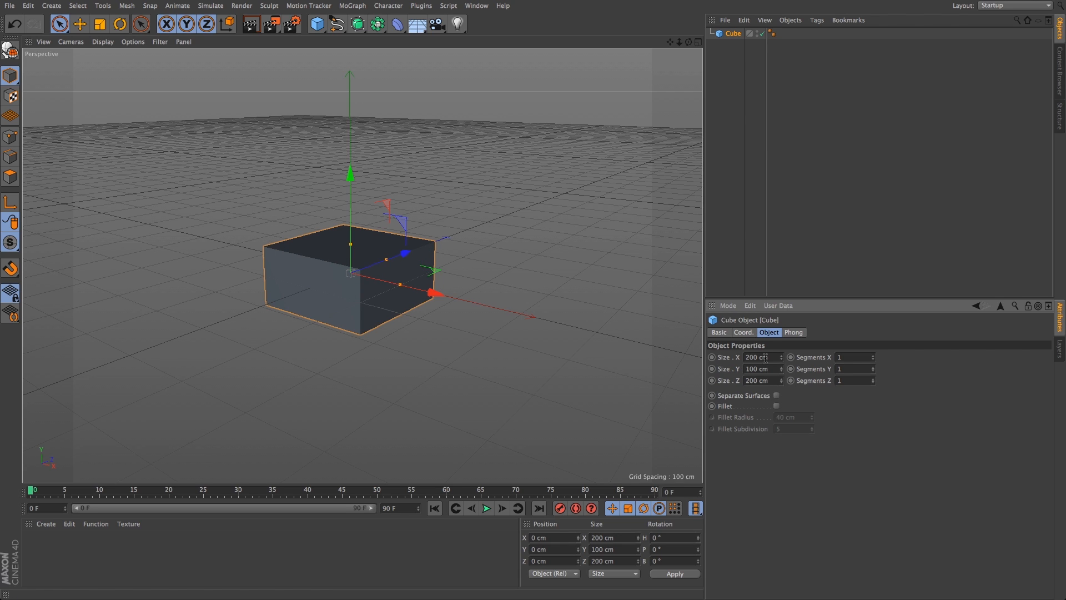
Step: Try the cube's X position at 200 cm and -200 cm, and reset it to 0 cm
{"action": "left_click", "coordinate": [744, 332]}
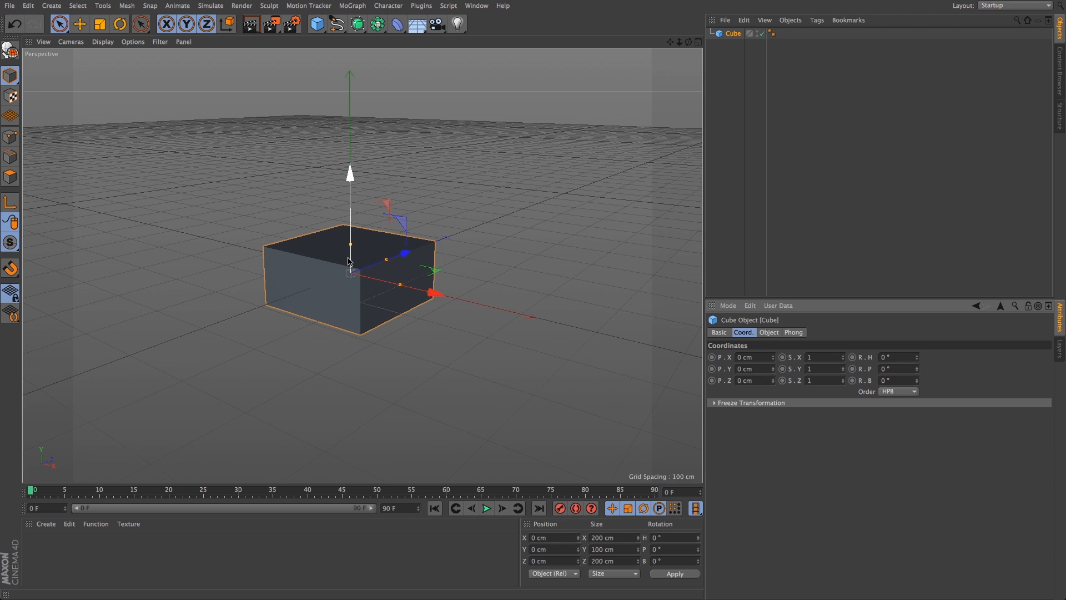
{"action": "left_click_drag", "start_coordinate": [773, 358], "coordinate": [791, 268]}
{"action": "left_click", "coordinate": [773, 355]}
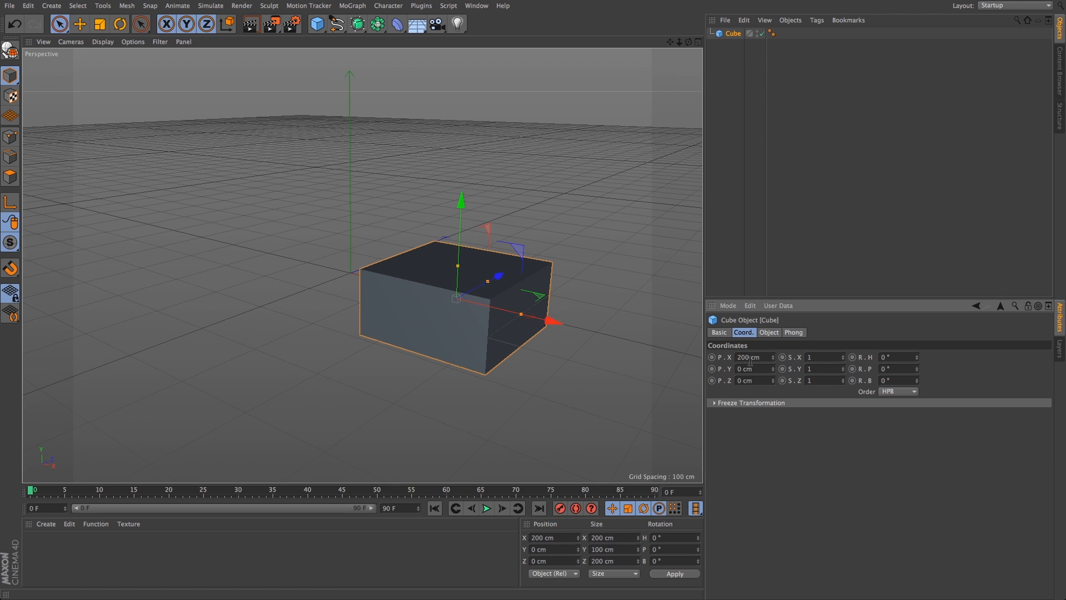
{"action": "type", "text": "-"}
{"action": "key", "text": "Return"}
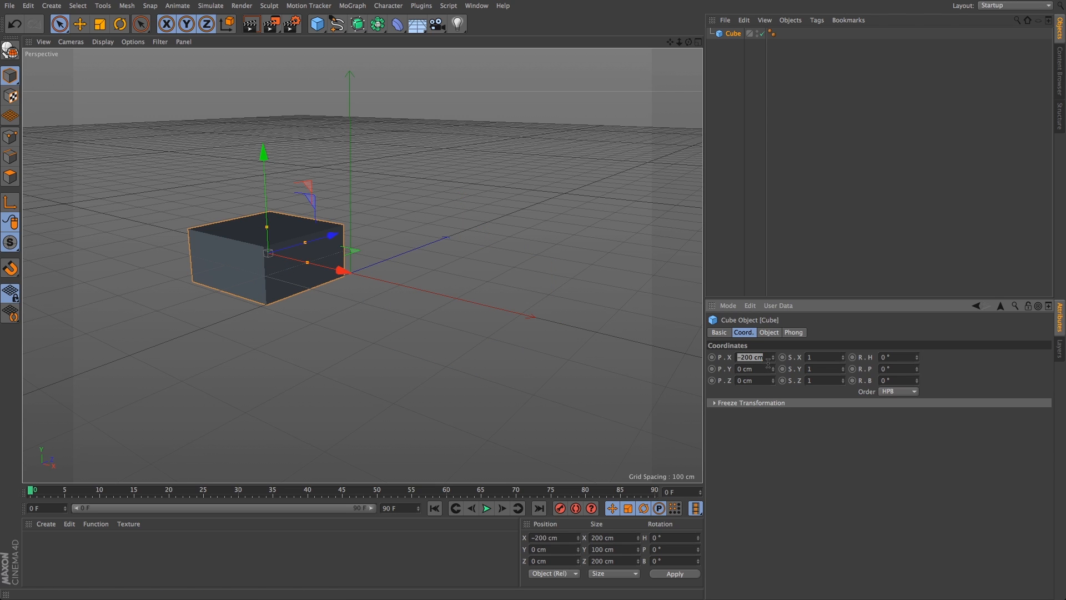
{"action": "type", "text": "0"}
{"action": "key", "text": "Return"}
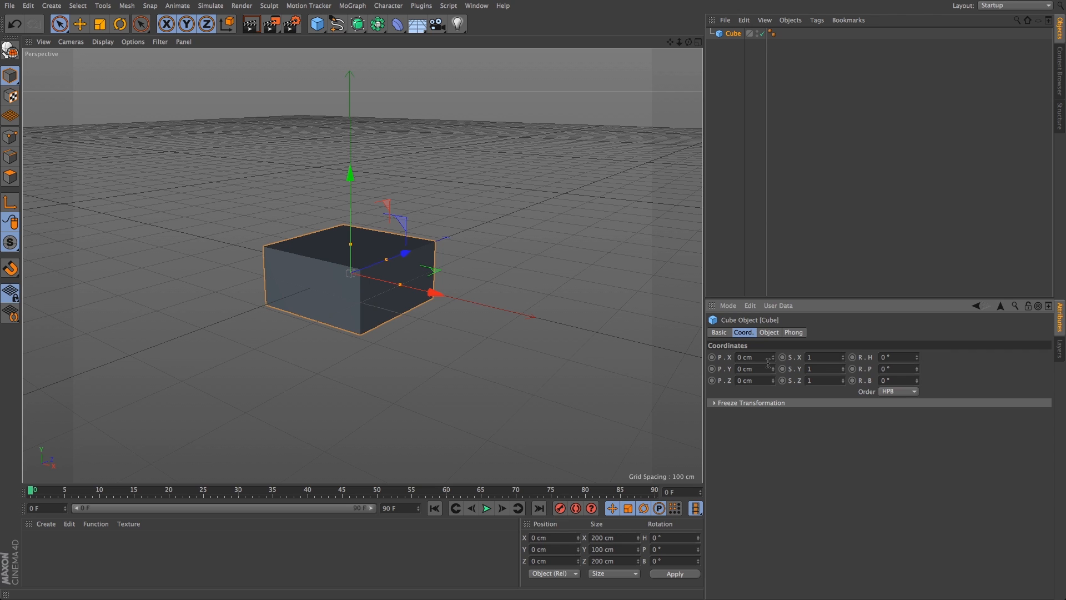
Step: Try moving the cube freely along its Y and Z axes in the viewport, and undo the moves
{"action": "left_click_drag", "start_coordinate": [352, 179], "coordinate": [351, 207]}
{"action": "left_click_drag", "start_coordinate": [405, 273], "coordinate": [385, 109]}
{"action": "left_click_drag", "start_coordinate": [430, 193], "coordinate": [412, 199]}
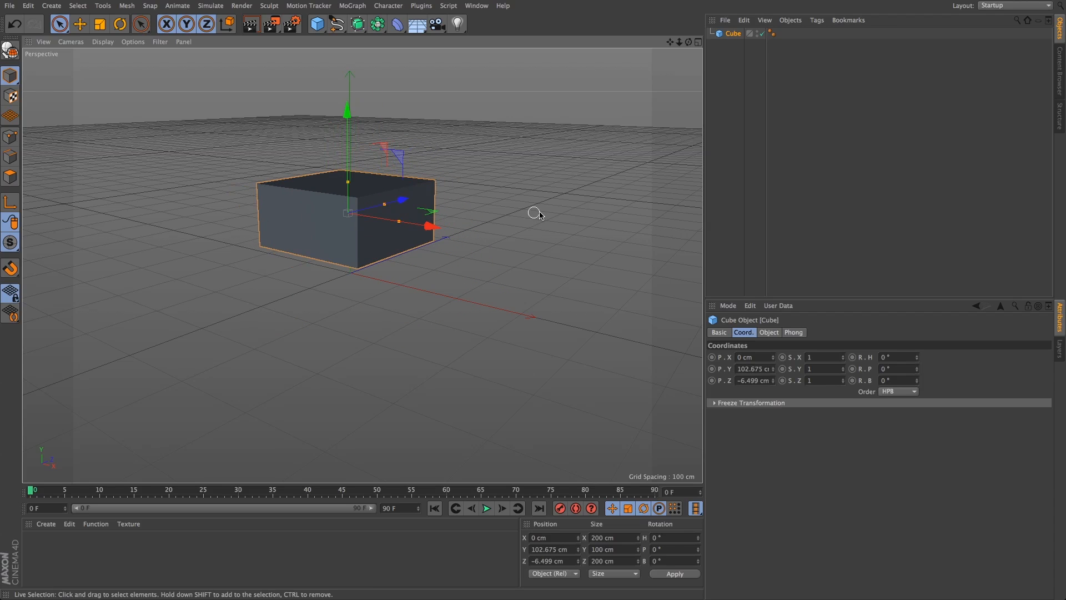
{"action": "key", "text": "ctrl+z"}
{"action": "key", "text": "ctrl+z"}
{"action": "key", "text": "ctrl+z"}
{"action": "key", "text": "ctrl+z"}
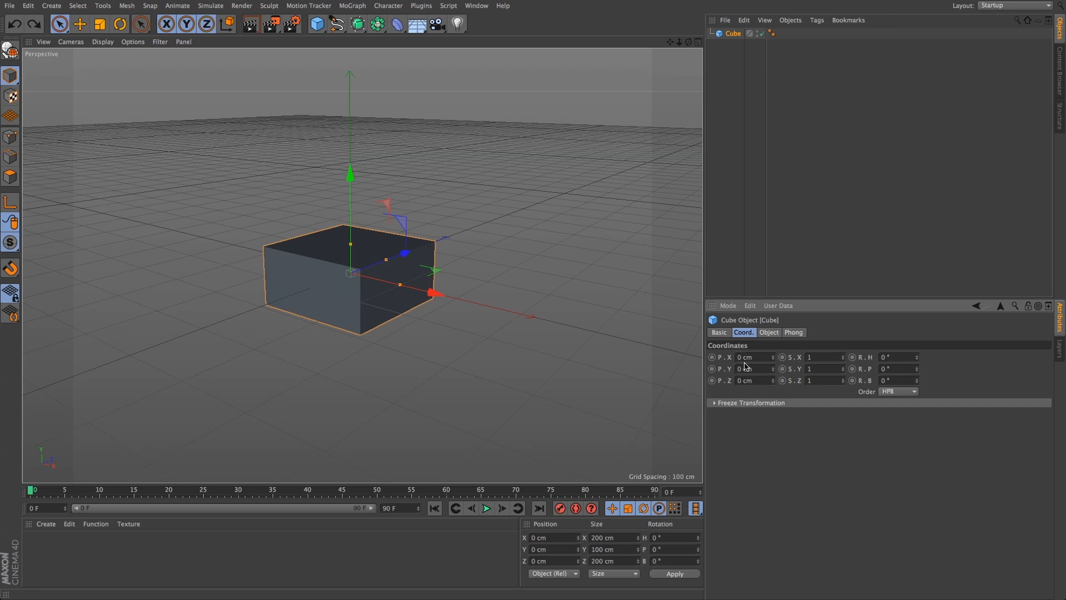
Step: Try sliding the cube forward and back along the Z axis, and reset its Z position to 0 cm
{"action": "left_click", "coordinate": [404, 254]}
{"action": "left_click_drag", "start_coordinate": [405, 254], "coordinate": [345, 304]}
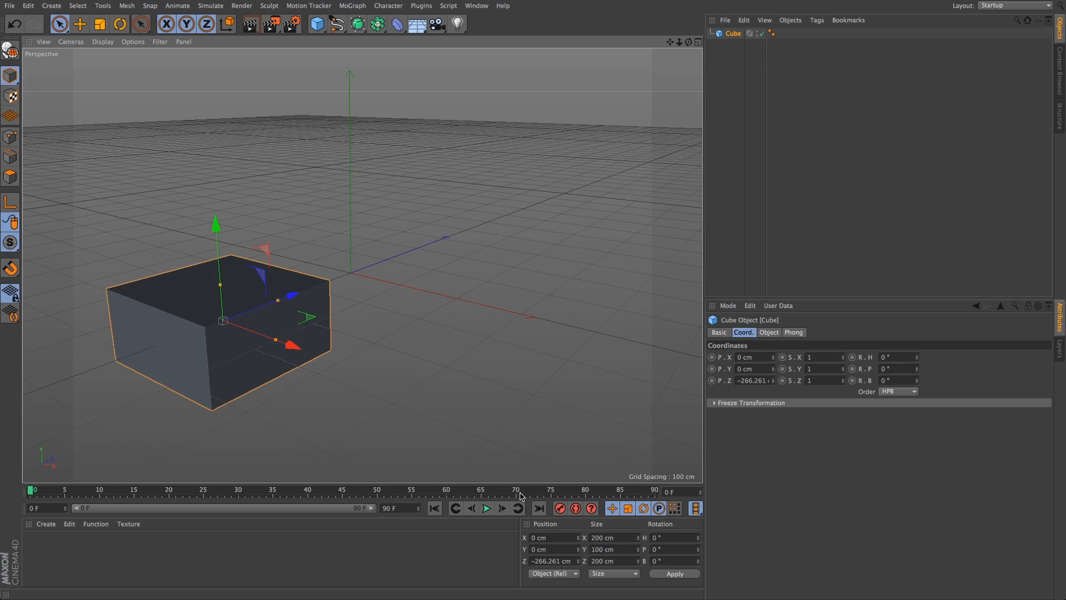
{"action": "left_click_drag", "start_coordinate": [290, 296], "coordinate": [408, 242]}
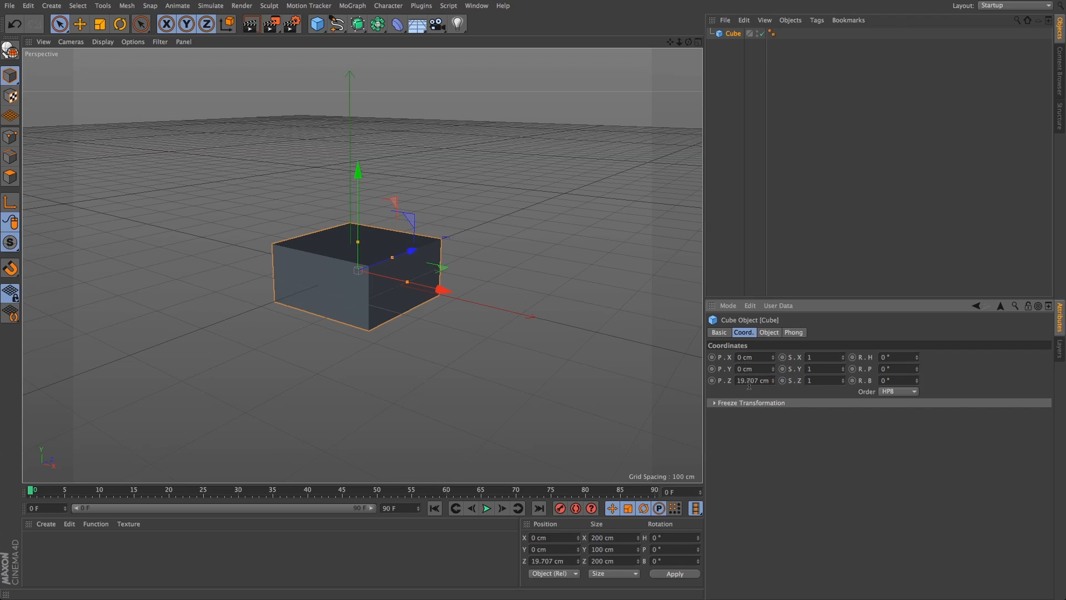
{"action": "double_click", "coordinate": [751, 380]}
{"action": "type", "text": "0"}
{"action": "key", "text": "Return"}
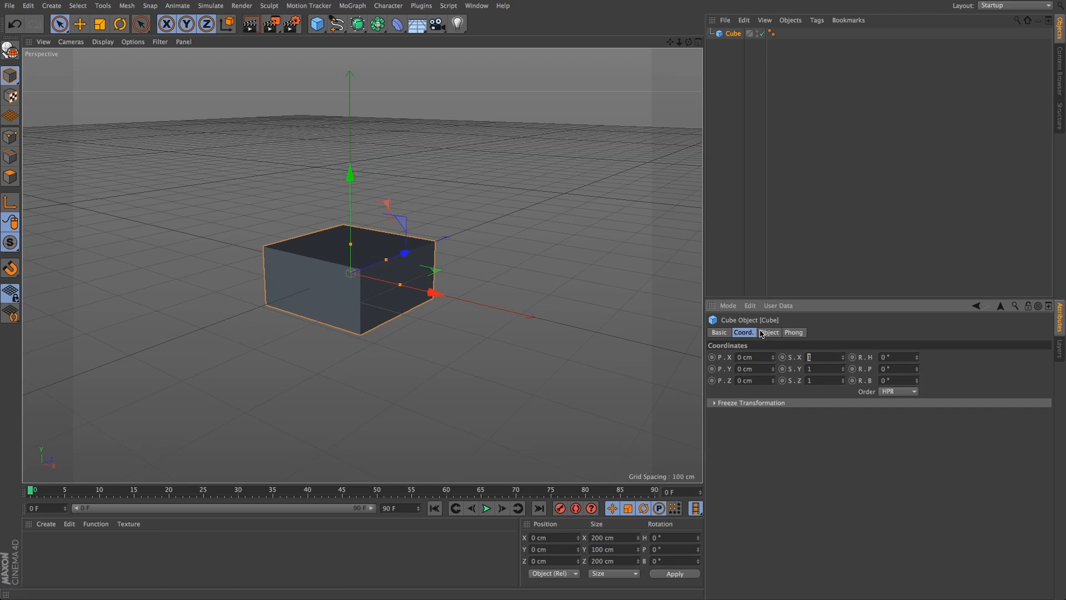
Step: Set the cube's Y size to 200 cm in its object properties
{"action": "left_click", "coordinate": [769, 333]}
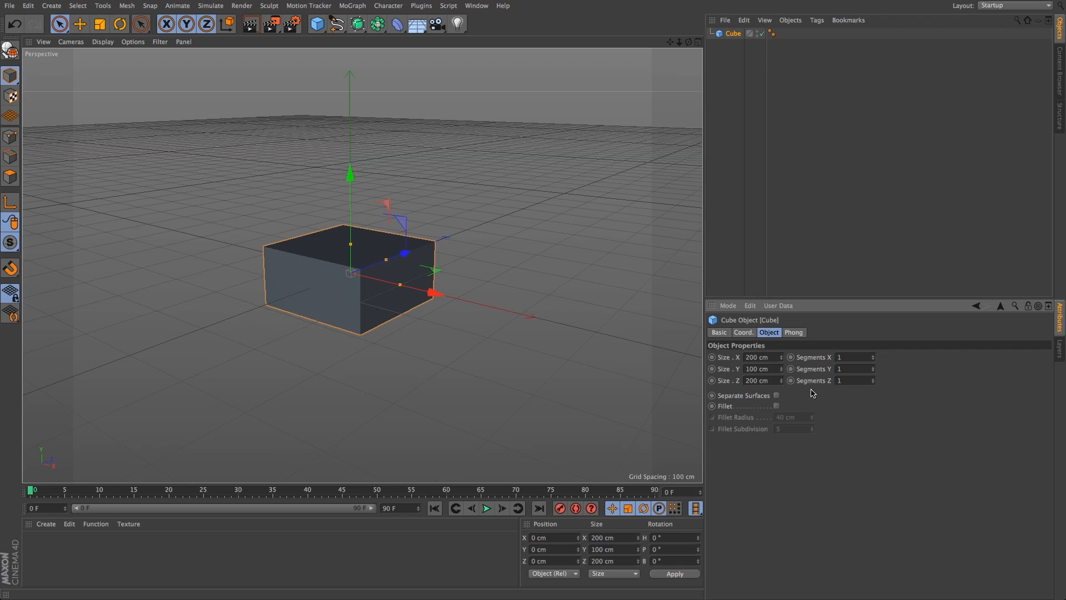
{"action": "left_click", "coordinate": [747, 369]}
{"action": "key", "text": "Return"}
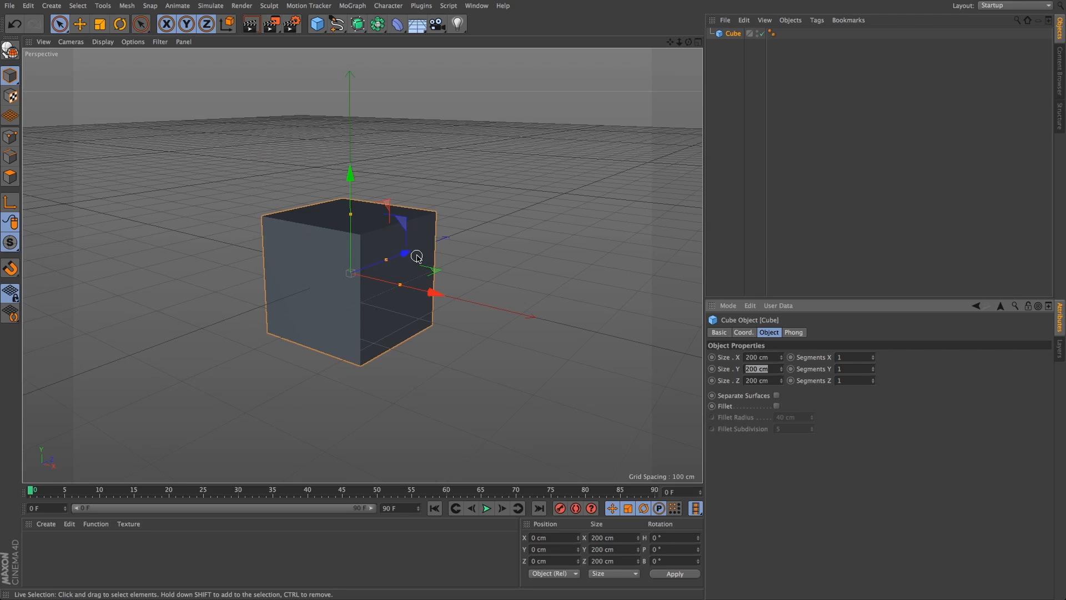
{"action": "left_click", "coordinate": [874, 431]}
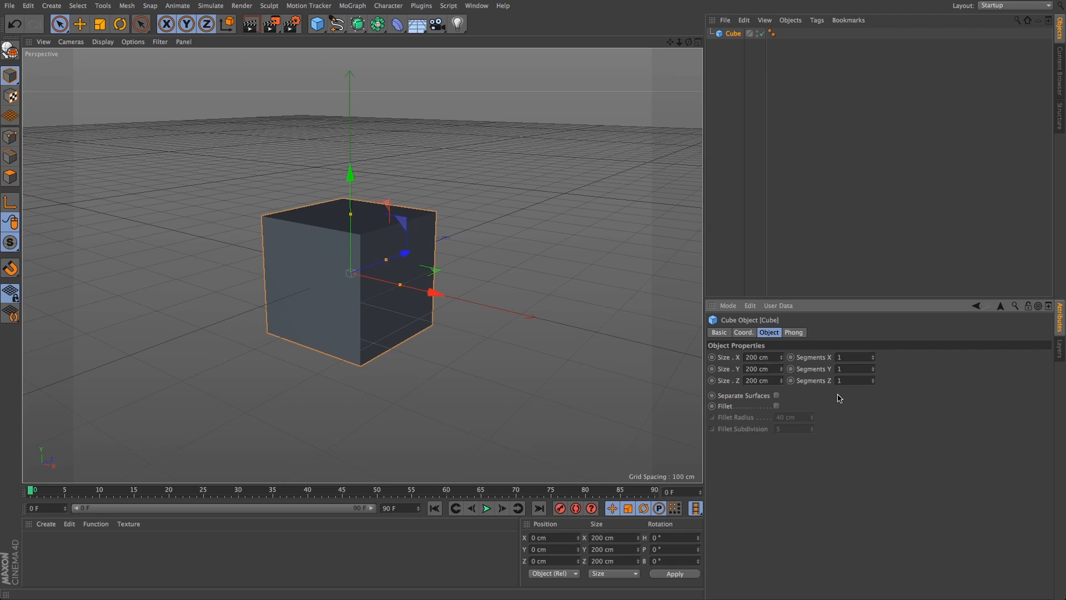
Step: Enable the cube's fillet with a radius of 8 cm and a fillet subdivision of 1
{"action": "left_click", "coordinate": [776, 406]}
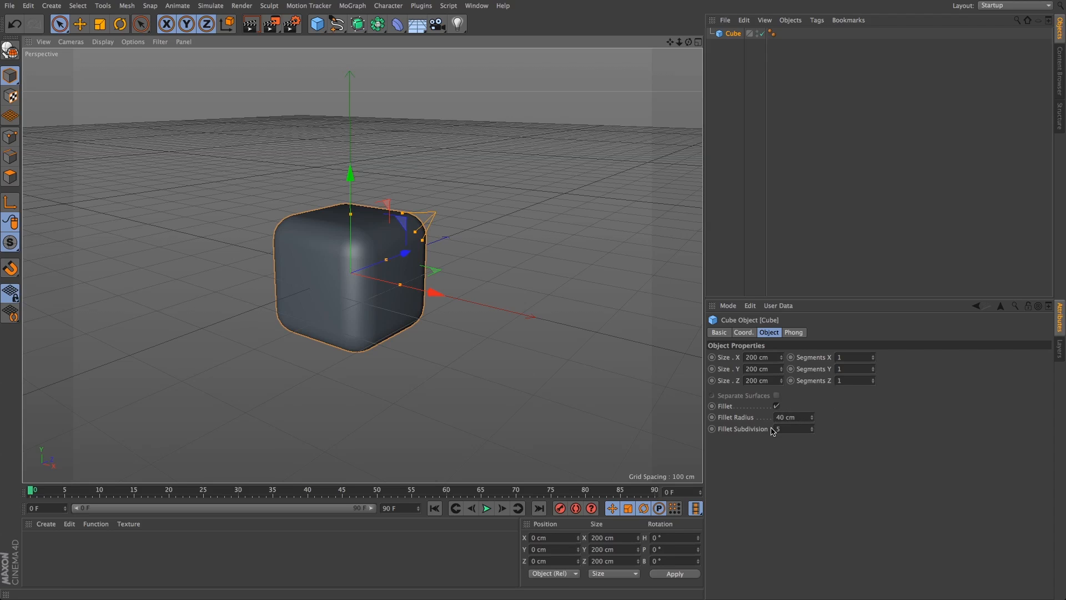
{"action": "left_click_drag", "start_coordinate": [814, 420], "coordinate": [814, 443]}
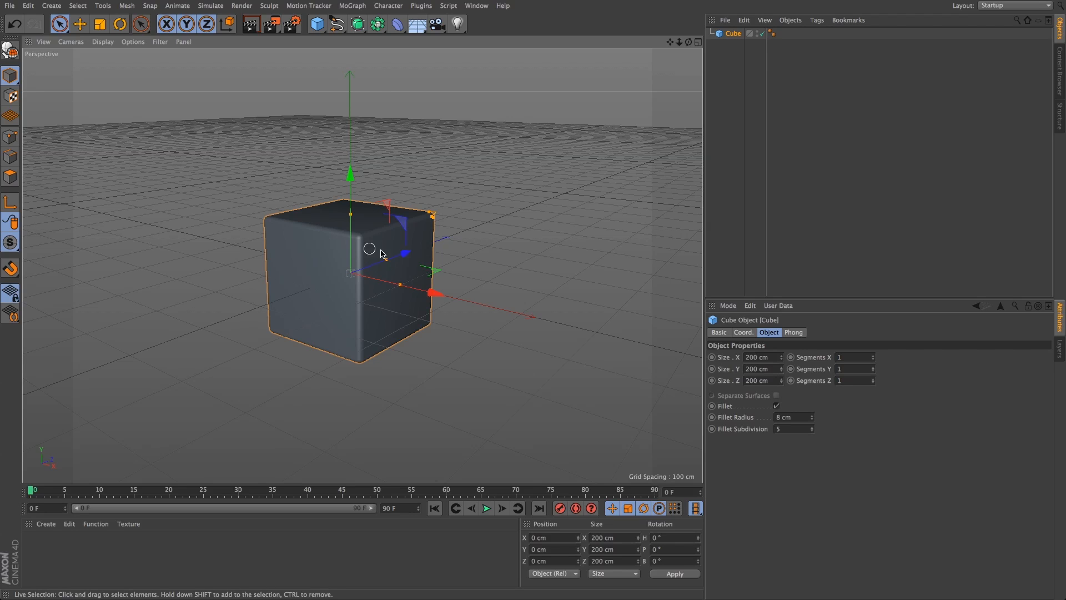
{"action": "left_click", "coordinate": [782, 430]}
{"action": "type", "text": "1"}
{"action": "key", "text": "Return"}
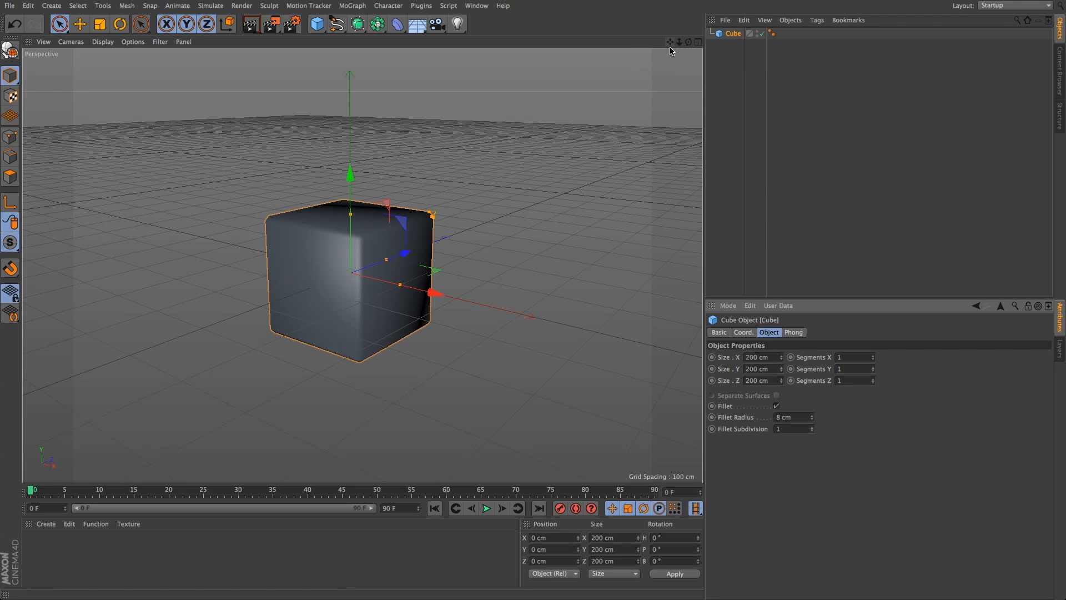
Step: Inspect the cube's rounded corner up close and raise the fillet subdivision to 2
{"action": "left_click_drag", "start_coordinate": [680, 42], "coordinate": [701, 3]}
{"action": "left_click_drag", "start_coordinate": [672, 44], "coordinate": [703, 144]}
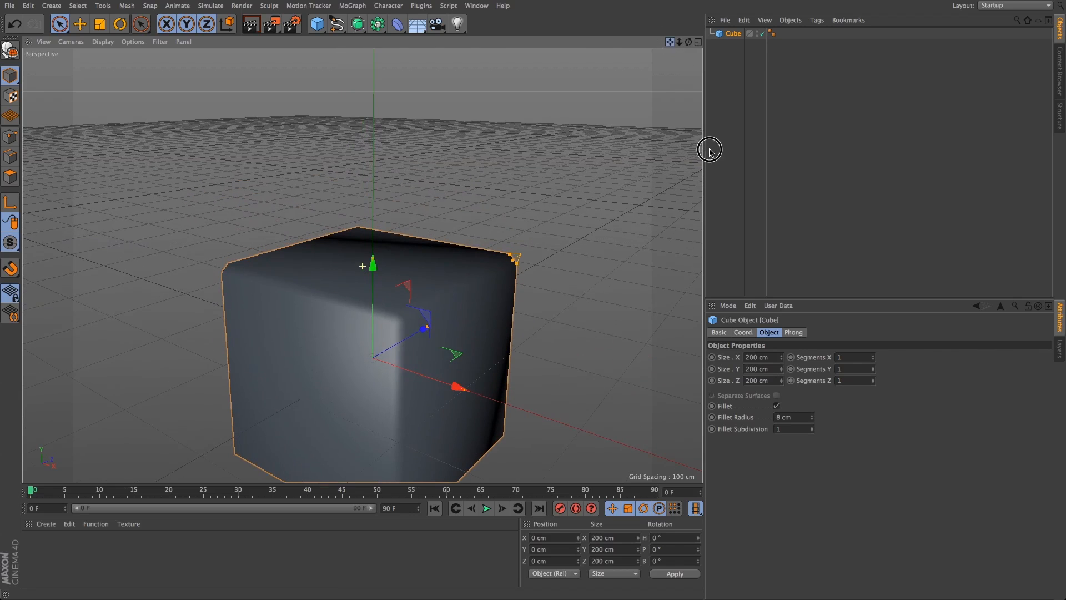
{"action": "left_click_drag", "start_coordinate": [683, 46], "coordinate": [643, 83]}
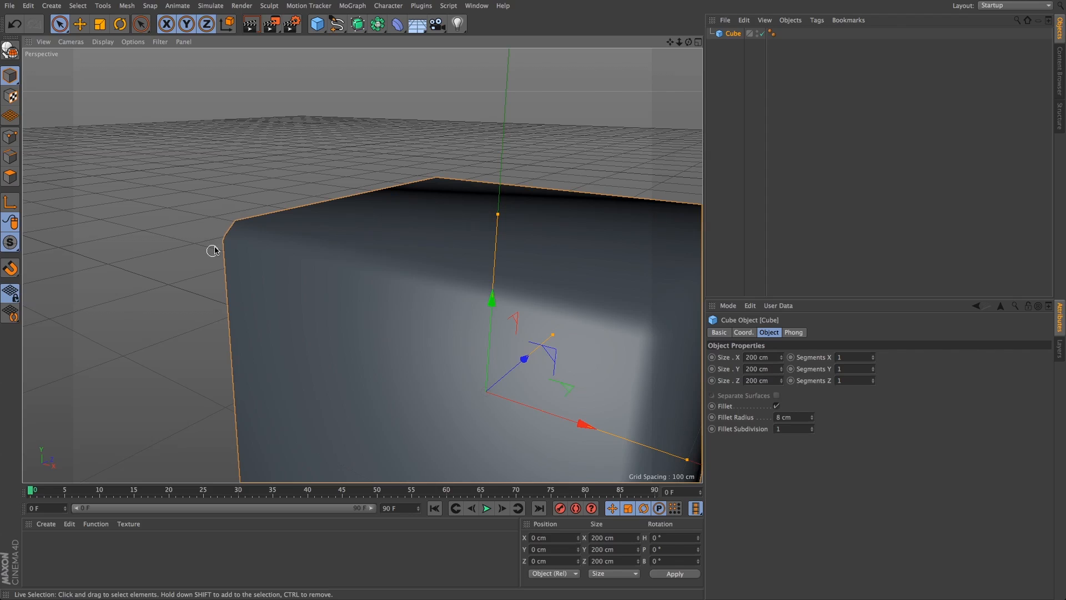
{"action": "left_click", "coordinate": [812, 427]}
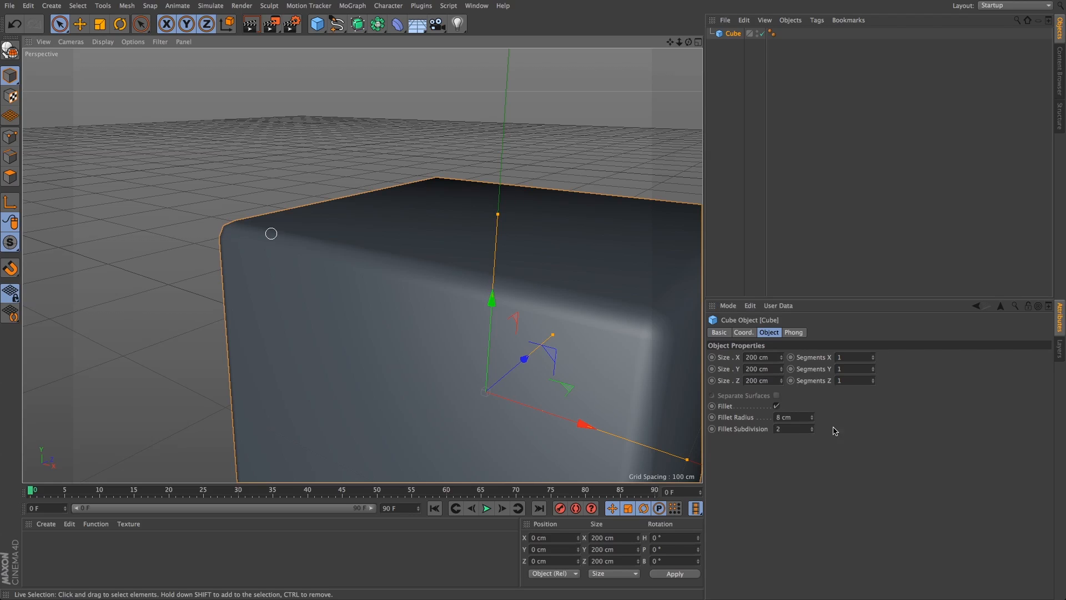
Step: Try fillet subdivisions of 3 and 155 on the cube, and set the fillet subdivision to 5
{"action": "left_click", "coordinate": [813, 427]}
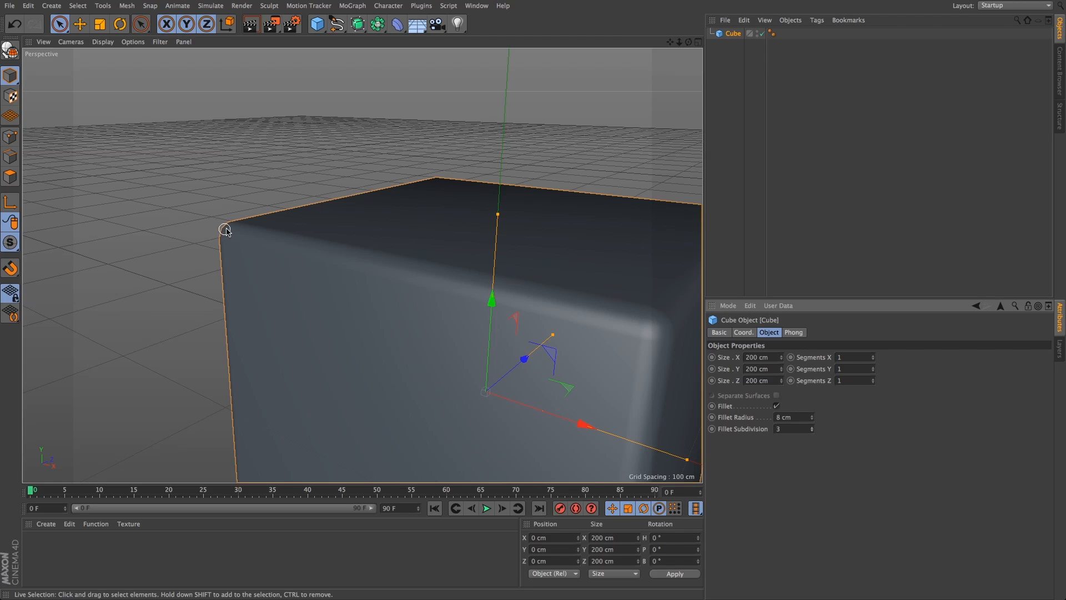
{"action": "left_click", "coordinate": [812, 426]}
{"action": "left_click_drag", "start_coordinate": [812, 427], "coordinate": [810, 343]}
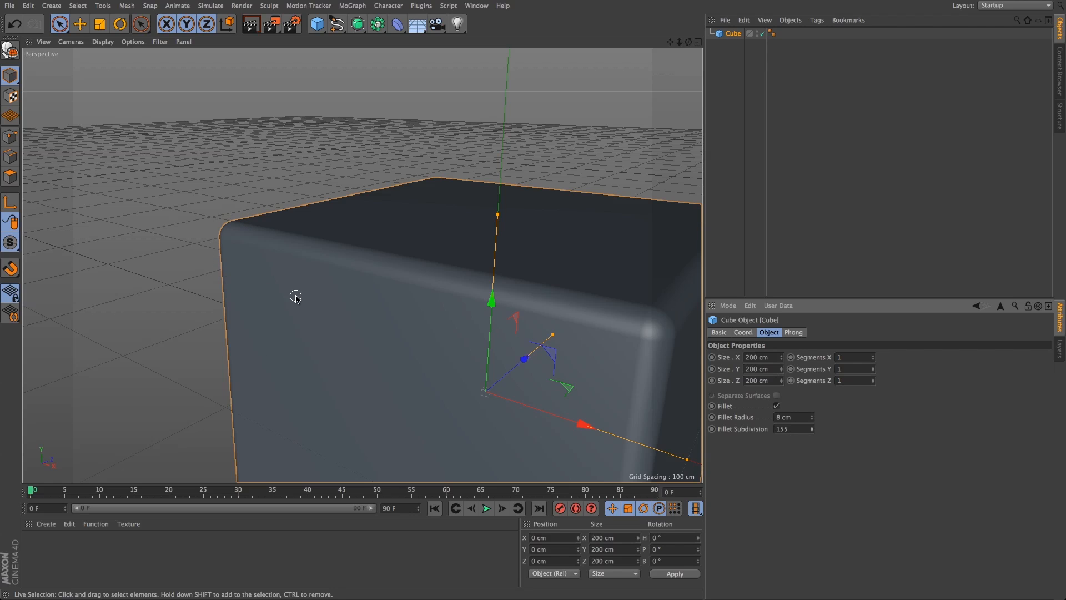
{"action": "left_click", "coordinate": [784, 429]}
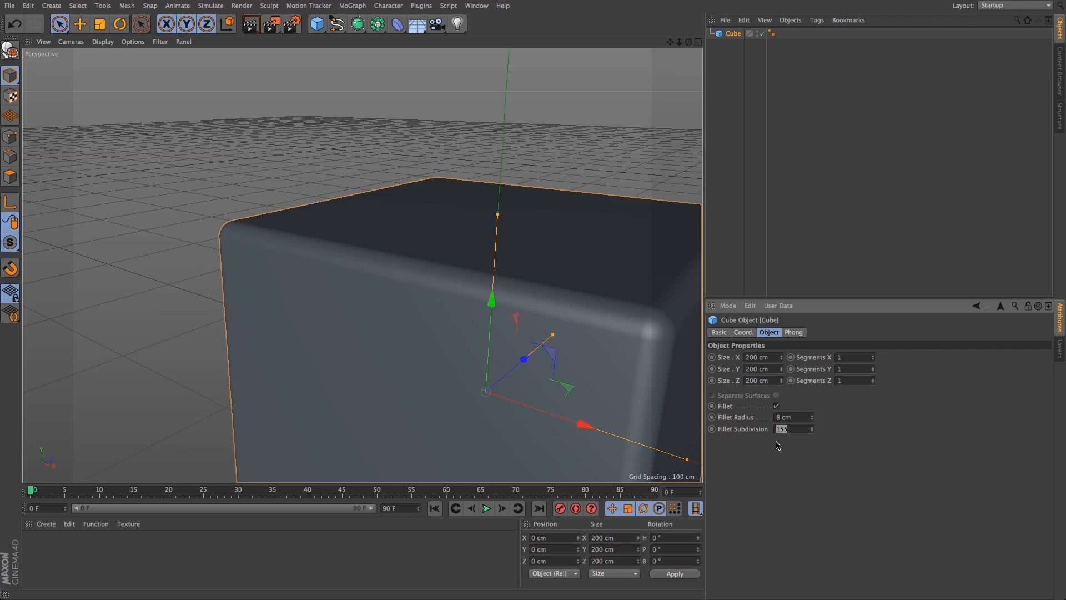
{"action": "key", "text": "Return"}
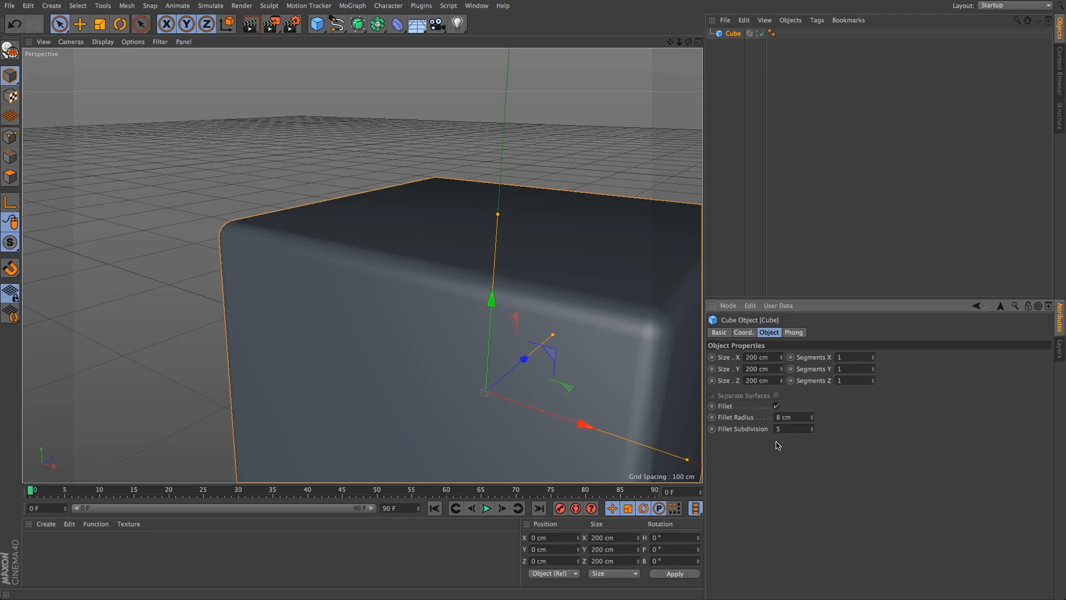
{"action": "scroll", "coordinate": [502, 142], "scroll_direction": "down", "scroll_amount": 3}
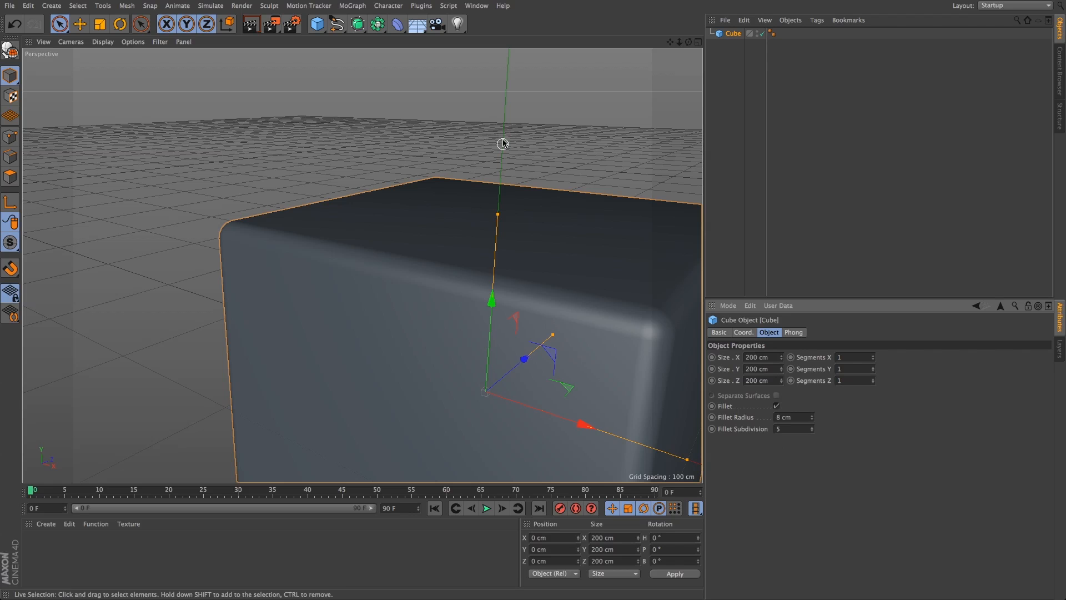
{"action": "left_click_drag", "start_coordinate": [679, 42], "coordinate": [678, 65]}
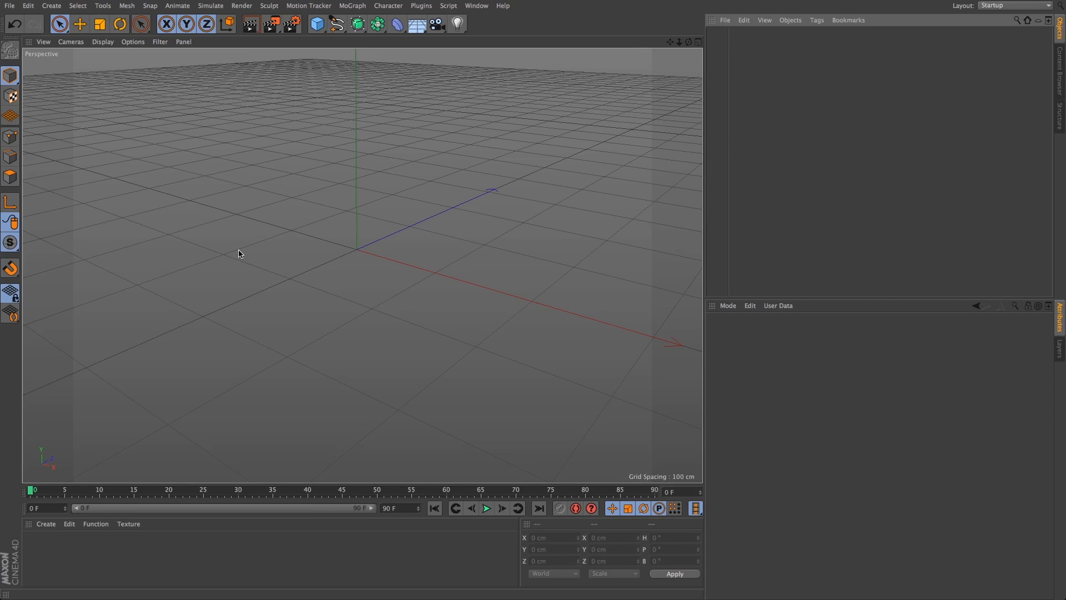
Step: Change from the perspective view to a single full-size Front view
{"action": "left_click", "coordinate": [338, 27]}
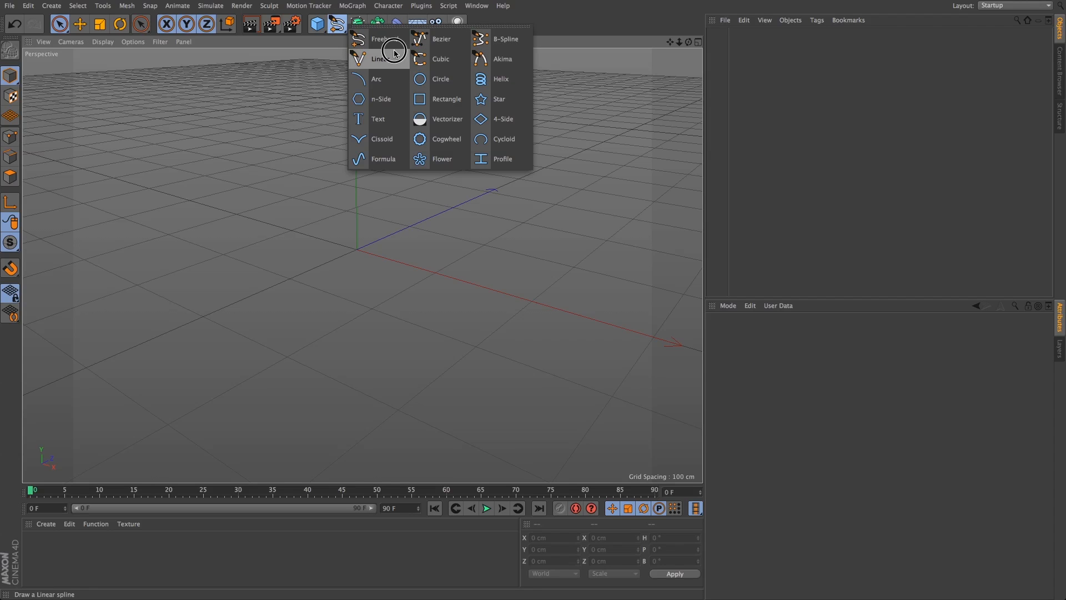
{"action": "middle_click", "coordinate": [684, 57]}
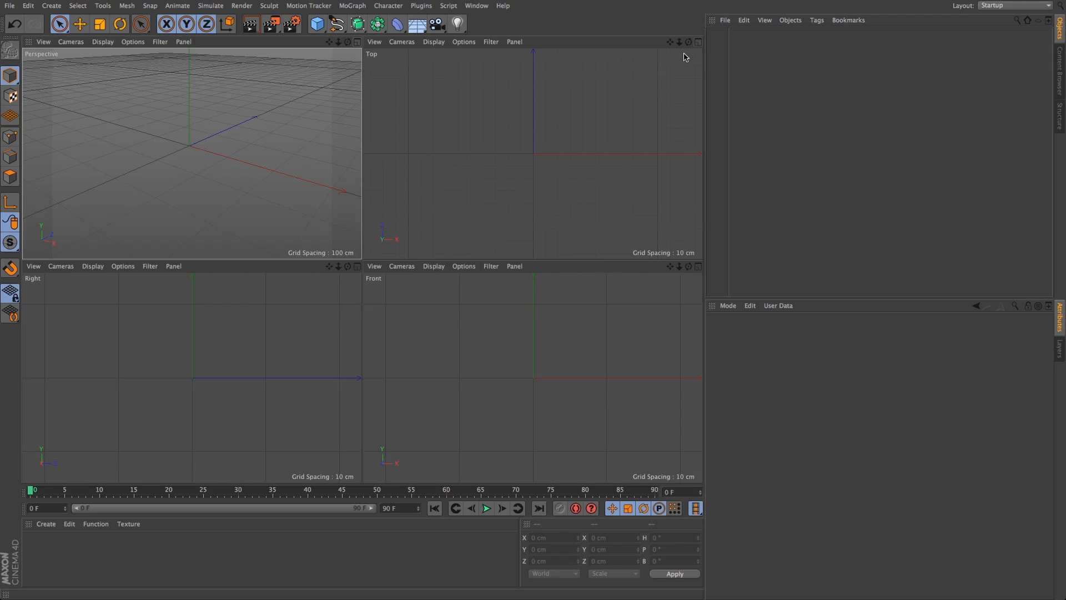
{"action": "middle_click", "coordinate": [698, 278]}
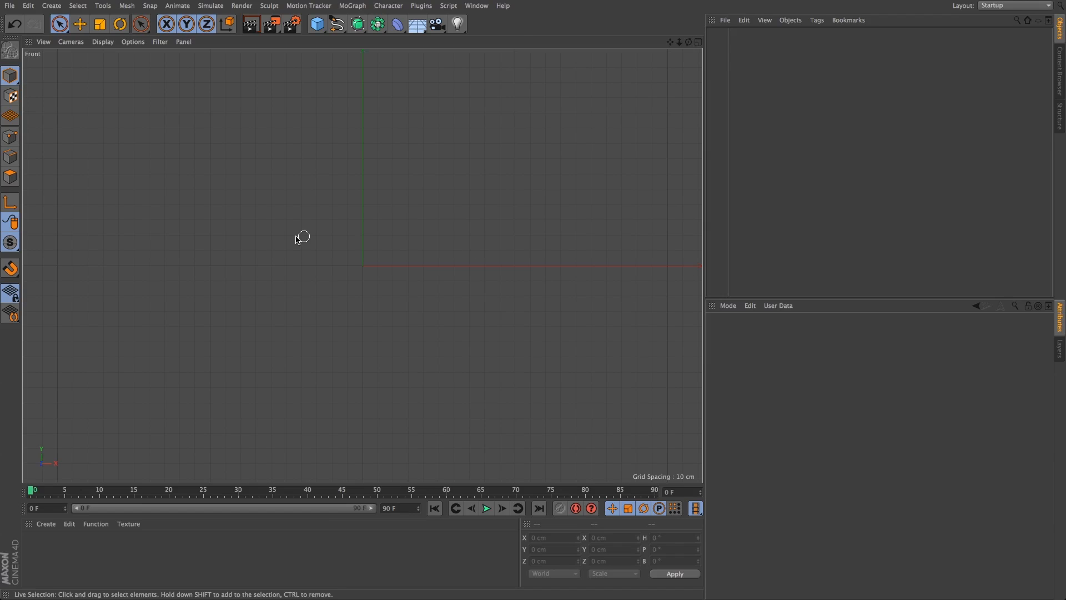
Step: Draw an irregular nine-point outline with the Linear spline tool in the Front view and enable Close Spline
{"action": "left_click", "coordinate": [337, 23]}
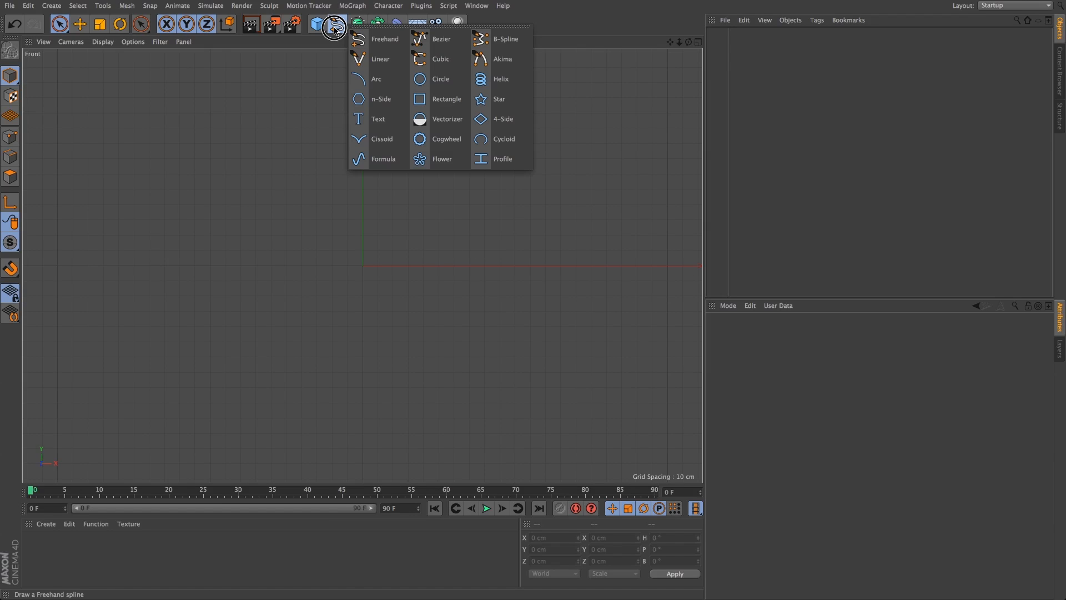
{"action": "left_click", "coordinate": [376, 60]}
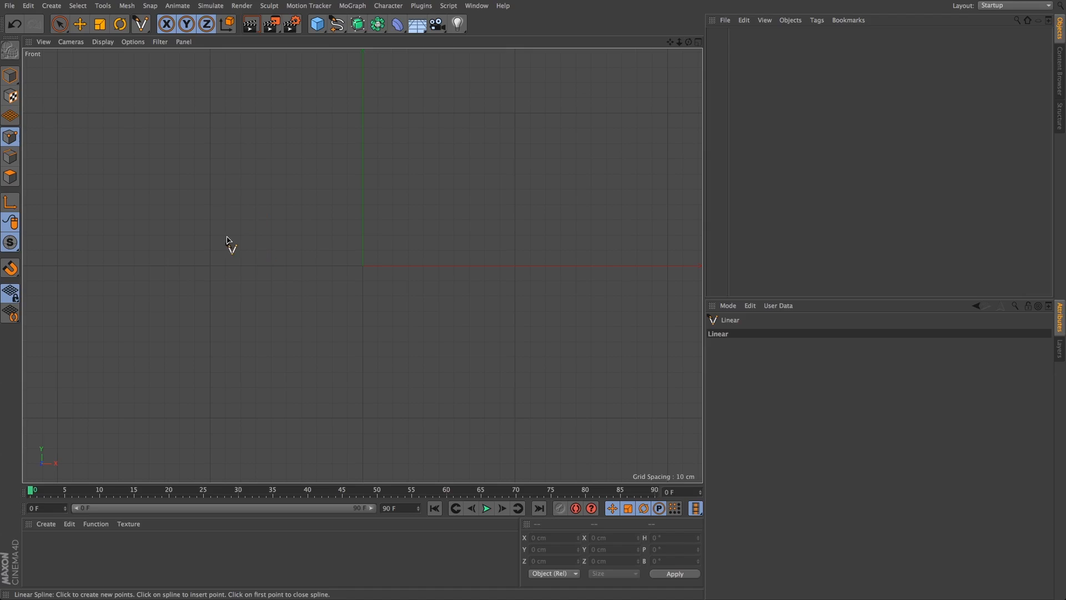
{"action": "left_click", "coordinate": [219, 188]}
{"action": "left_click", "coordinate": [350, 95]}
{"action": "left_click", "coordinate": [448, 143]}
{"action": "left_click", "coordinate": [628, 146]}
{"action": "left_click", "coordinate": [590, 267]}
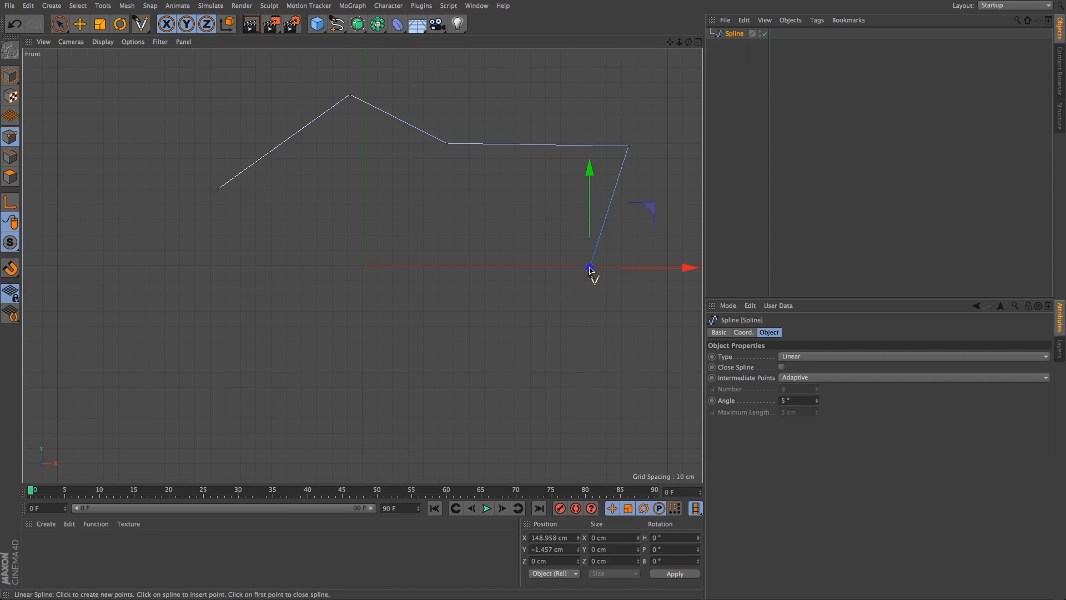
{"action": "left_click", "coordinate": [421, 278]}
{"action": "left_click", "coordinate": [515, 382]}
{"action": "left_click", "coordinate": [365, 414]}
{"action": "left_click", "coordinate": [147, 397]}
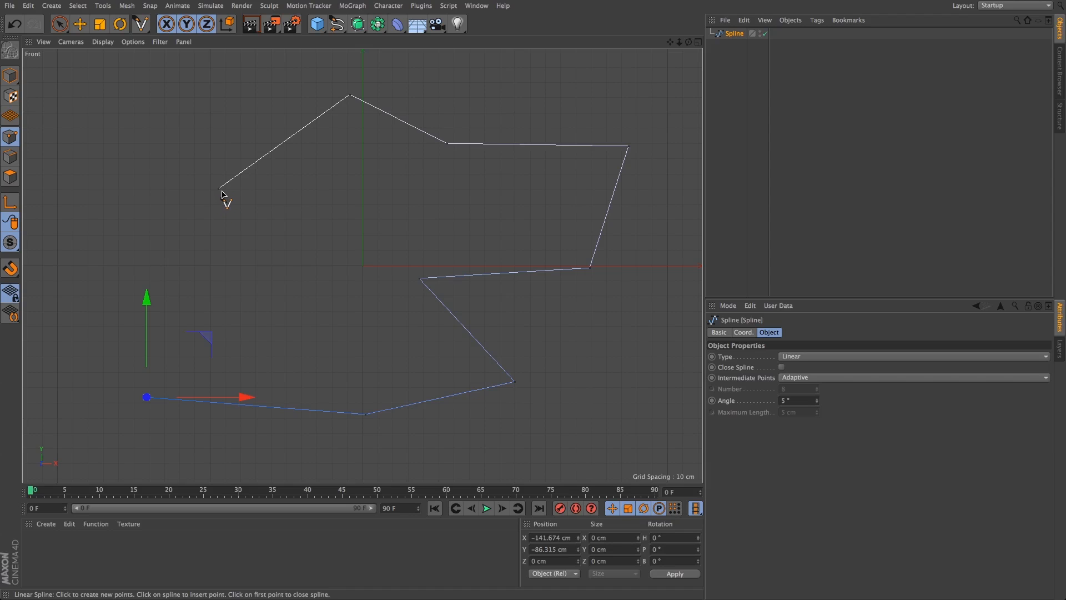
{"action": "left_click", "coordinate": [782, 367]}
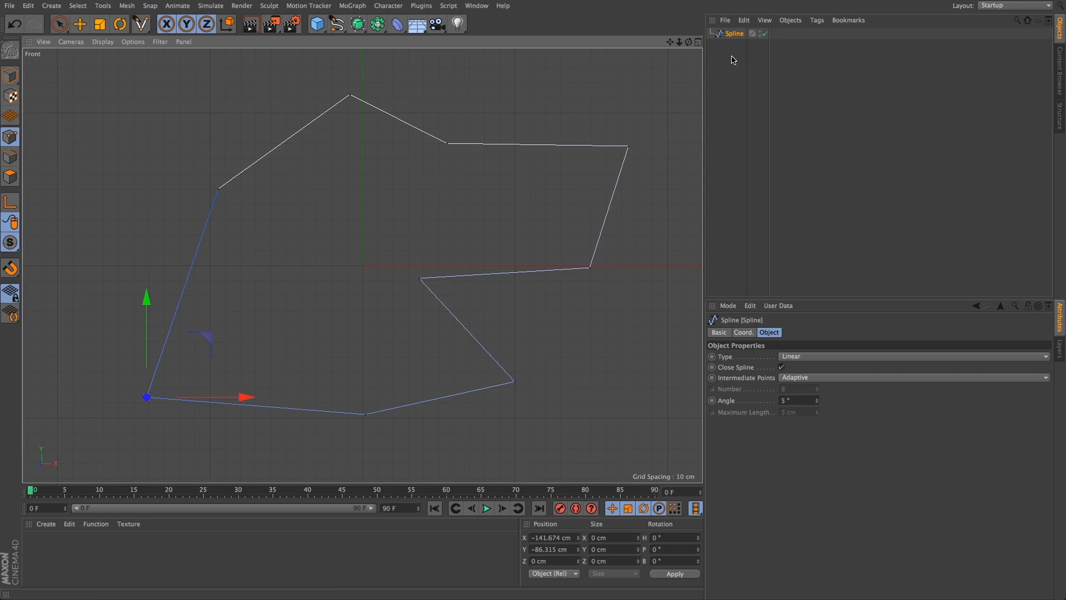
Step: Select individual spline points with Live Selection, and move the point just right of the peak slightly down and to the right
{"action": "left_click", "coordinate": [60, 24]}
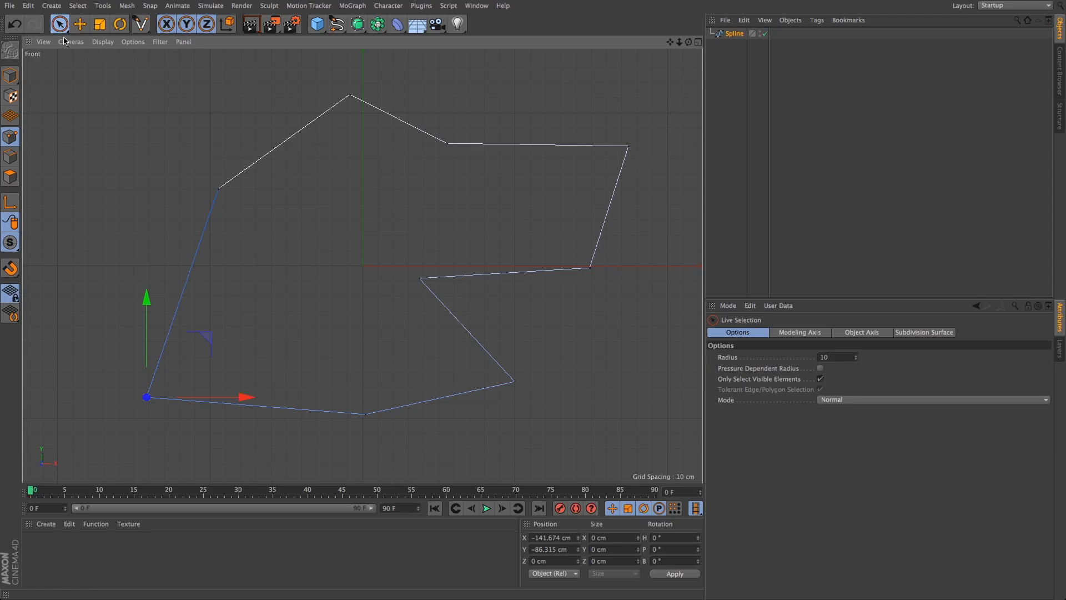
{"action": "left_click", "coordinate": [209, 174]}
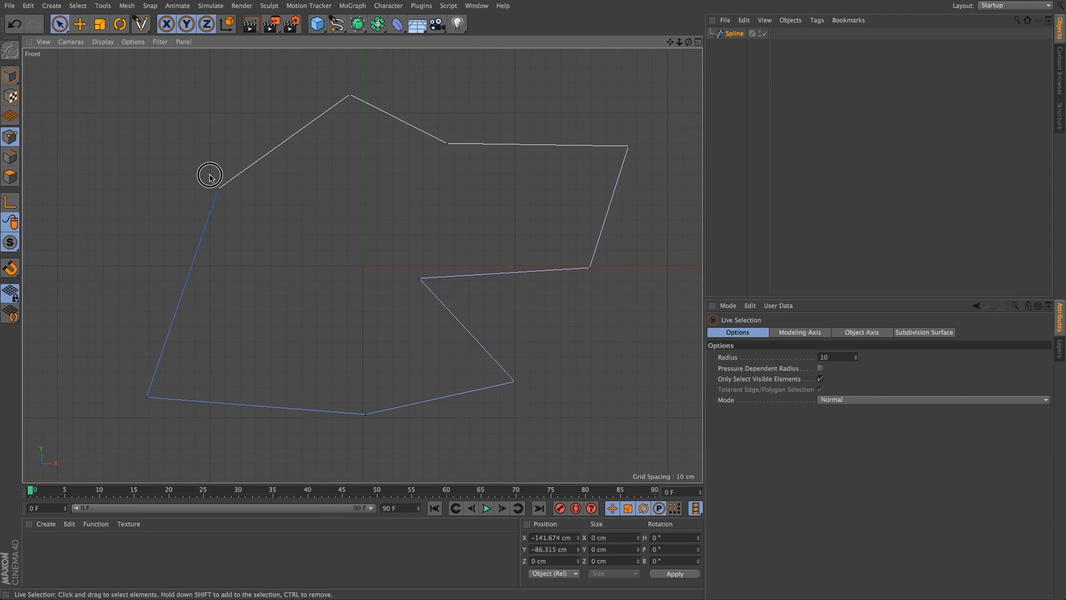
{"action": "left_click", "coordinate": [217, 183]}
{"action": "left_click", "coordinate": [350, 97]}
{"action": "left_click", "coordinate": [449, 143]}
{"action": "left_click_drag", "start_coordinate": [506, 83], "coordinate": [527, 117]}
Step: Move the outline's lower right corner and the inner notch point beside it down and to the right
{"action": "left_click", "coordinate": [589, 268]}
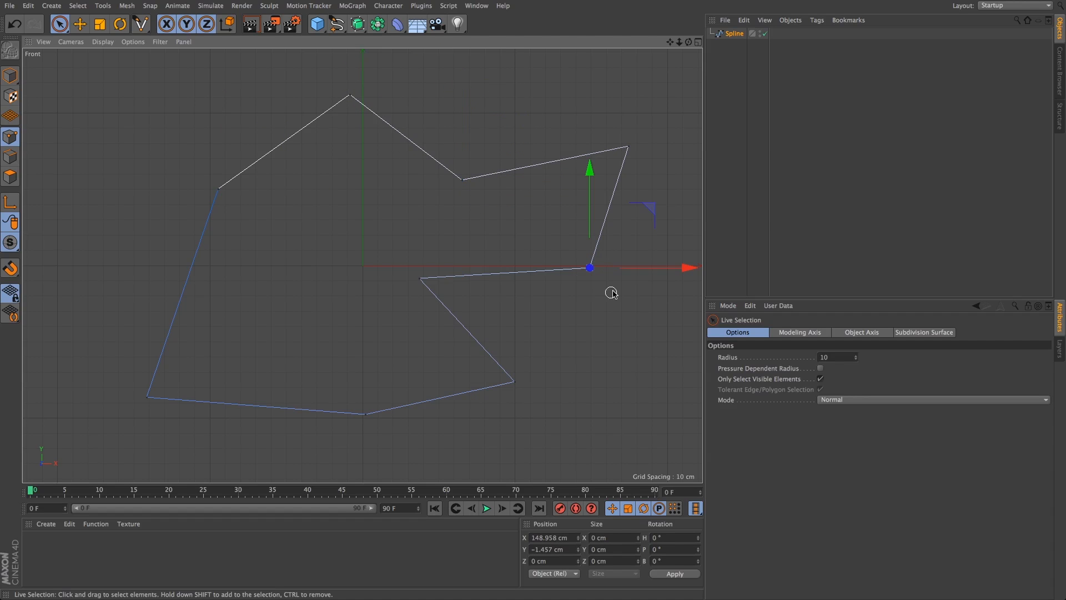
{"action": "left_click_drag", "start_coordinate": [644, 204], "coordinate": [666, 234]}
{"action": "left_click", "coordinate": [421, 279]}
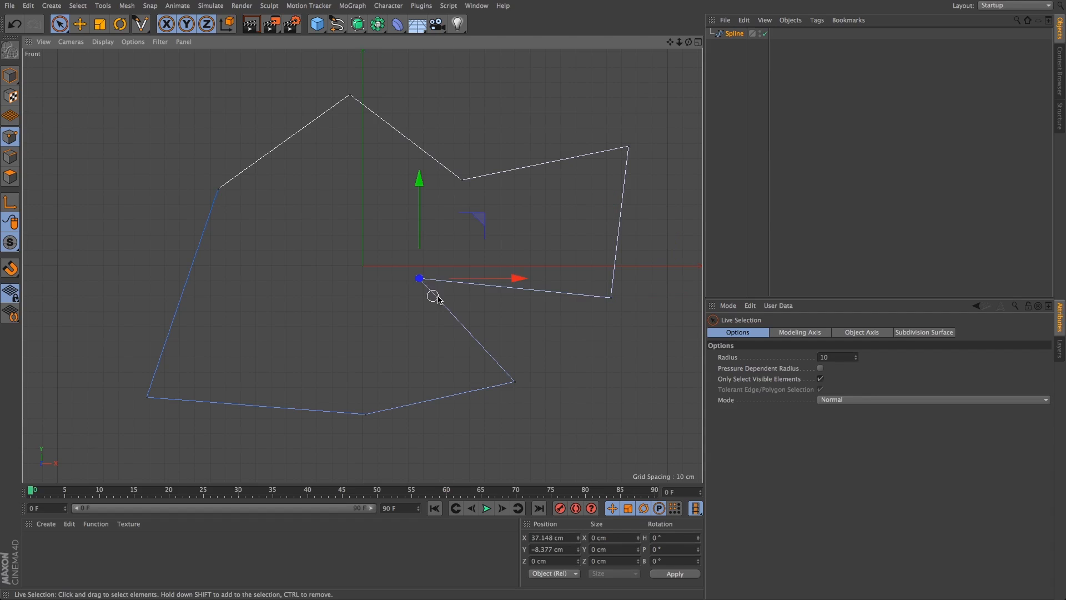
{"action": "left_click_drag", "start_coordinate": [484, 220], "coordinate": [577, 253]}
Step: Raise the outline's bottom middle point, and move the lower left corner to about X -105 cm, Y -84 cm
{"action": "left_click", "coordinate": [364, 414]}
{"action": "left_click_drag", "start_coordinate": [423, 358], "coordinate": [421, 387]}
{"action": "left_click_drag", "start_coordinate": [364, 355], "coordinate": [362, 306]}
{"action": "left_click", "coordinate": [361, 275]}
{"action": "left_click", "coordinate": [364, 394]}
{"action": "left_click", "coordinate": [366, 236]}
{"action": "left_click", "coordinate": [363, 396]}
{"action": "left_click_drag", "start_coordinate": [363, 322], "coordinate": [363, 257]}
{"action": "left_click", "coordinate": [146, 397]}
{"action": "left_click_drag", "start_coordinate": [211, 336], "coordinate": [267, 338]}
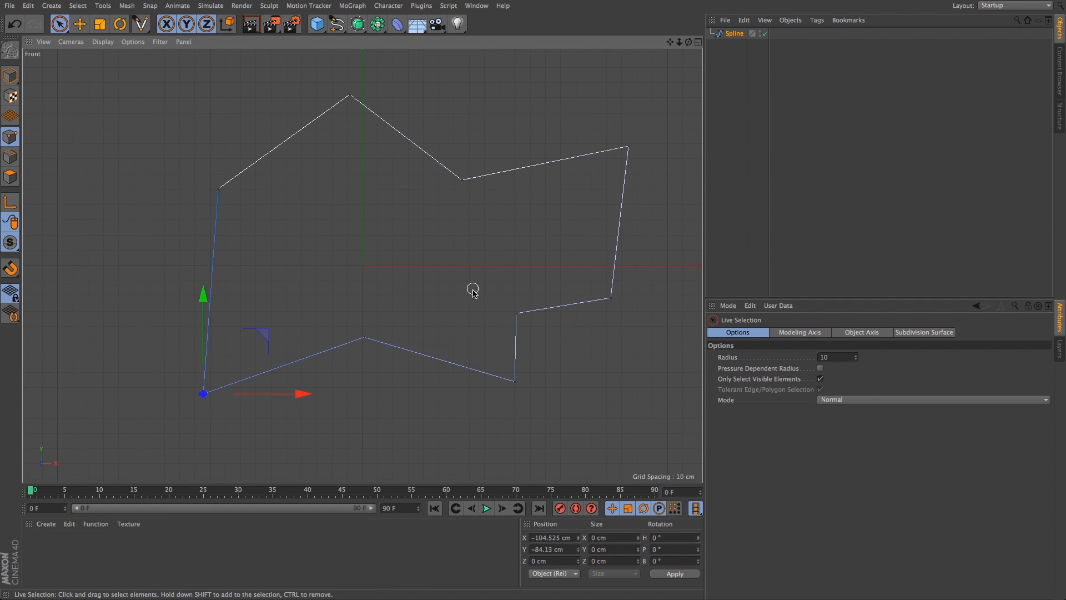
Step: Apply Soft Interpolation to the outline's top peak and lengthen its tangent handles into a broad, rounded arch
{"action": "left_click", "coordinate": [350, 95]}
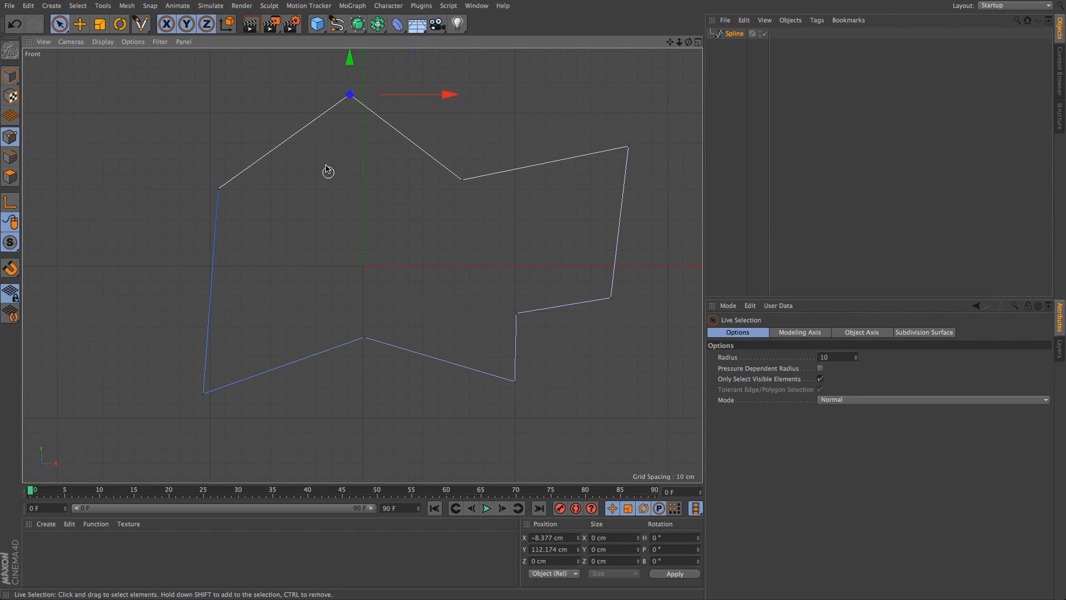
{"action": "right_click", "coordinate": [351, 185]}
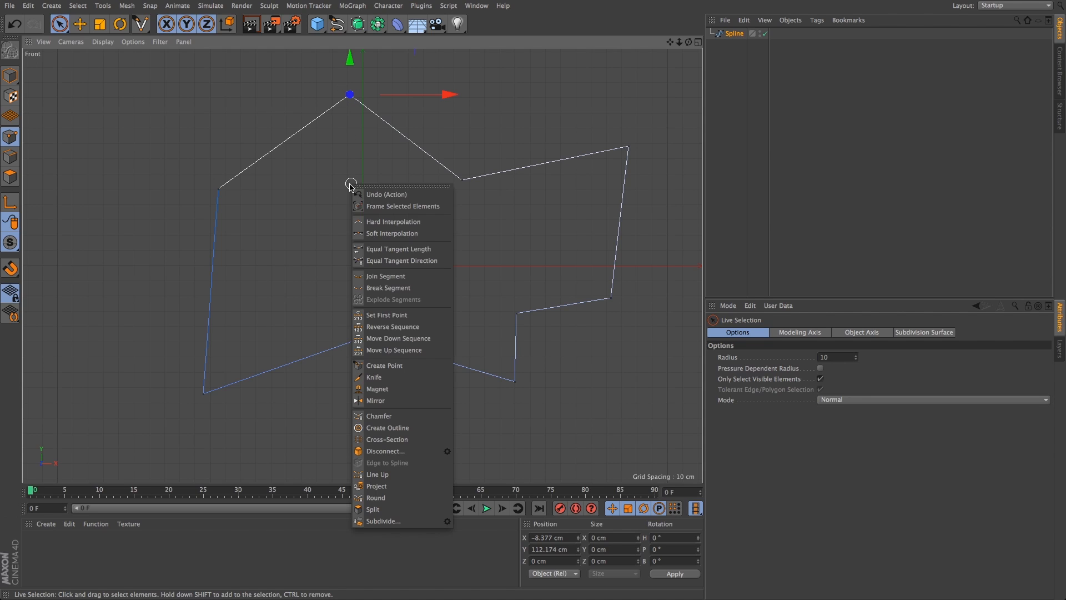
{"action": "left_click", "coordinate": [399, 234]}
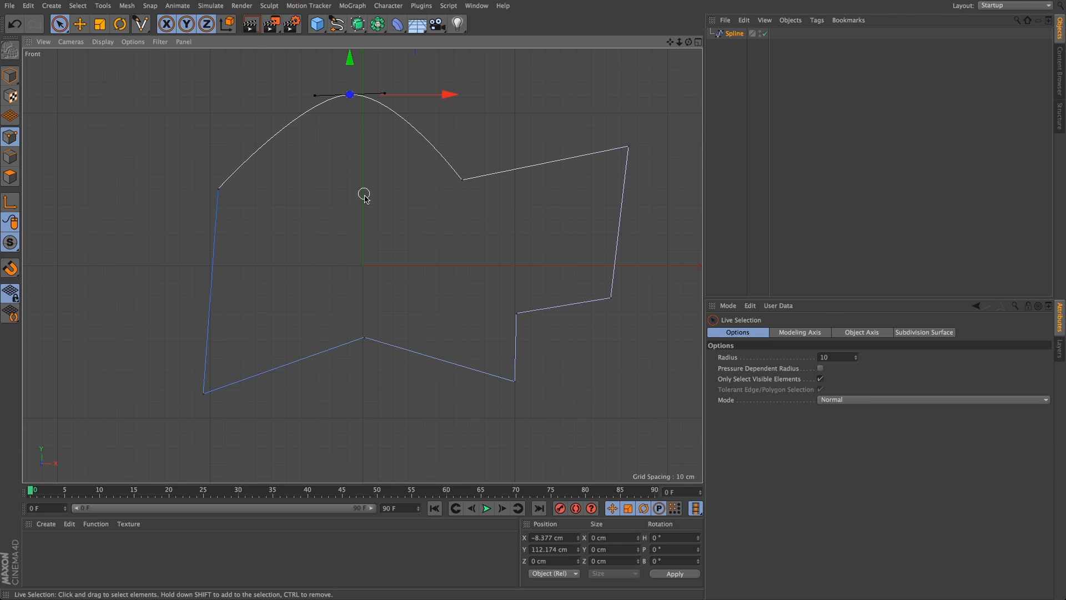
{"action": "left_click", "coordinate": [80, 25]}
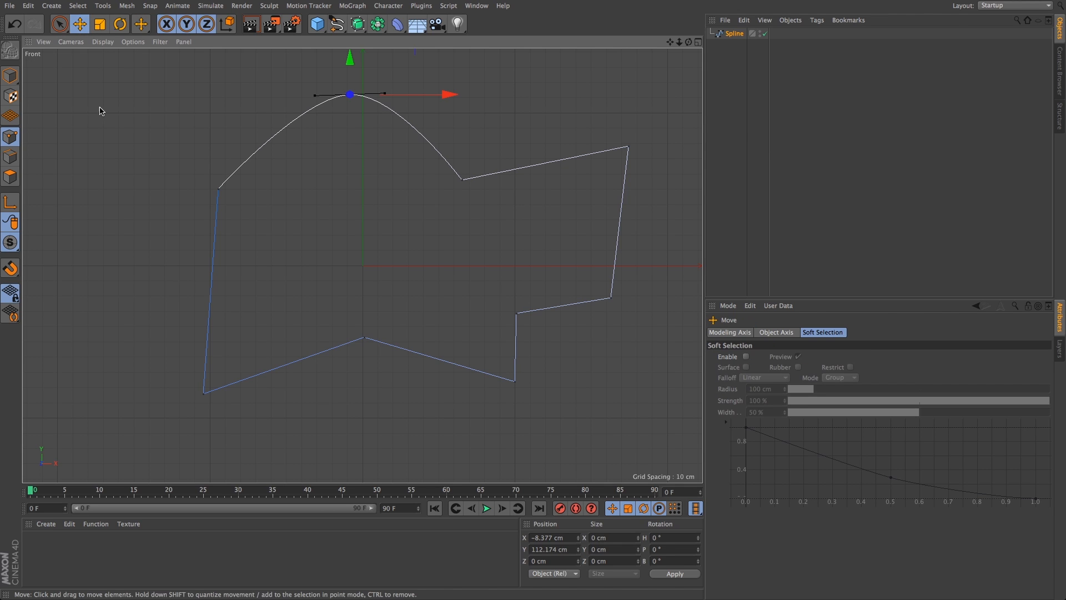
{"action": "left_click_drag", "start_coordinate": [317, 100], "coordinate": [270, 89]}
Step: Apply Soft Interpolation to the upper right corner, reshape its tangent handles and move the point to about X 156 cm, Y 50 cm
{"action": "left_click", "coordinate": [629, 147]}
{"action": "left_click", "coordinate": [459, 263]}
{"action": "right_click", "coordinate": [459, 260]}
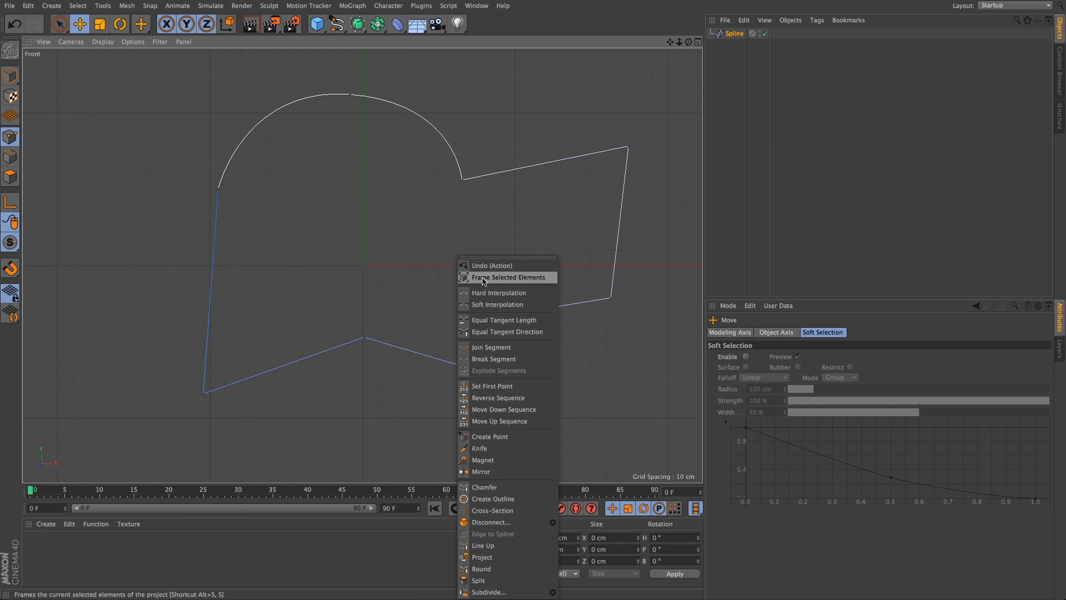
{"action": "left_click", "coordinate": [499, 305]}
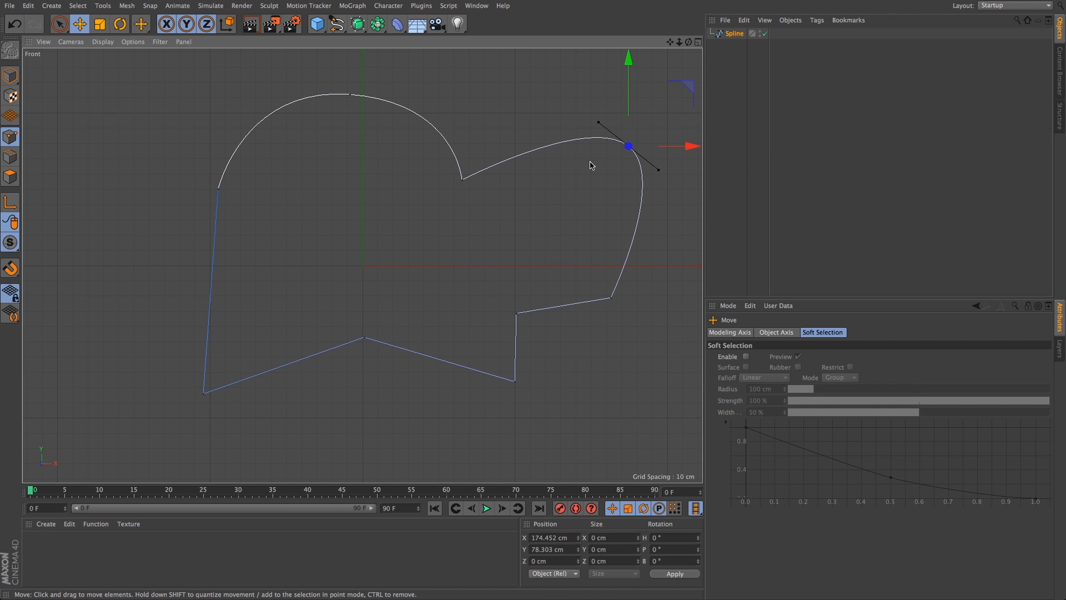
{"action": "left_click_drag", "start_coordinate": [600, 125], "coordinate": [548, 140]}
{"action": "left_click_drag", "start_coordinate": [639, 105], "coordinate": [659, 124]}
{"action": "mouse_move", "coordinate": [567, 162]}
{"action": "left_mouse_down"}
{"action": "mouse_move", "coordinate": [564, 151]}
{"action": "mouse_move", "coordinate": [575, 155]}
{"action": "left_mouse_up"}
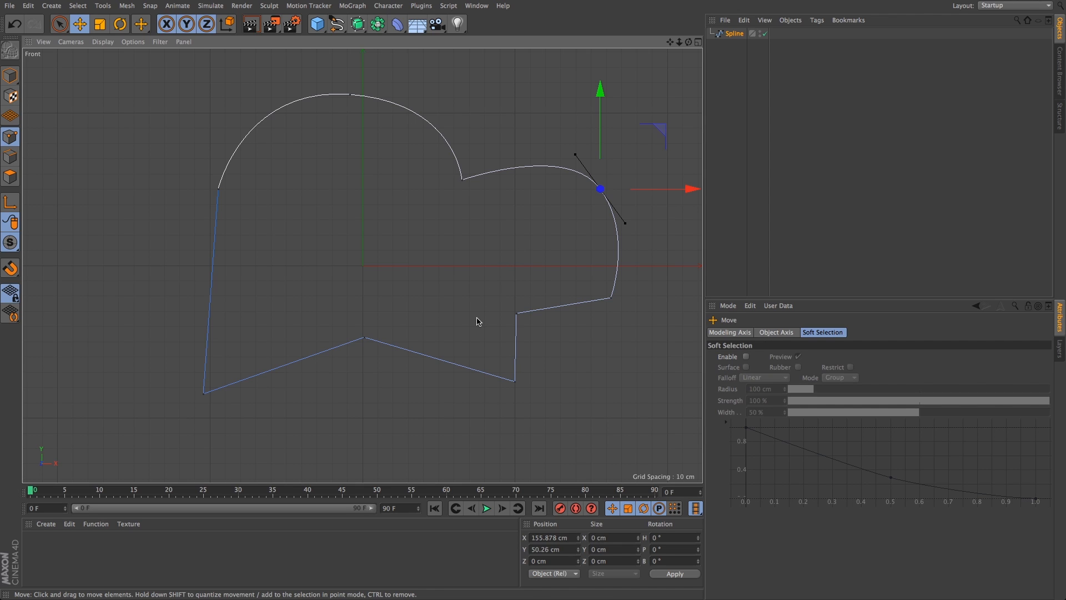
Step: Delete the softened upper right point, and move the far right corner inward to about X -9 cm, Y 25 cm
{"action": "key", "text": "Delete"}
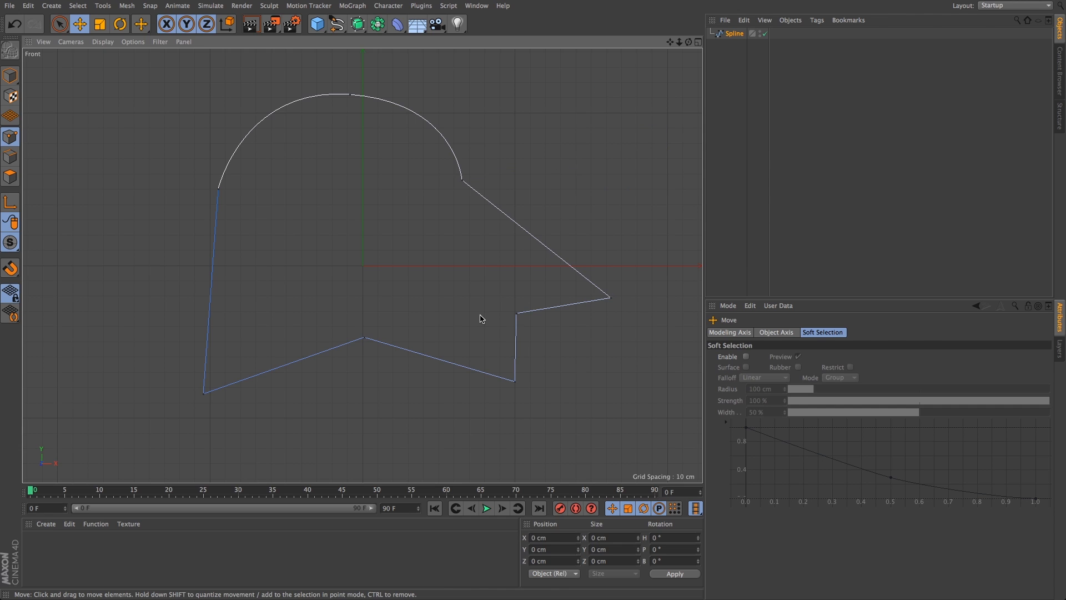
{"action": "left_click", "coordinate": [611, 298]}
{"action": "left_click_drag", "start_coordinate": [673, 238], "coordinate": [408, 166]}
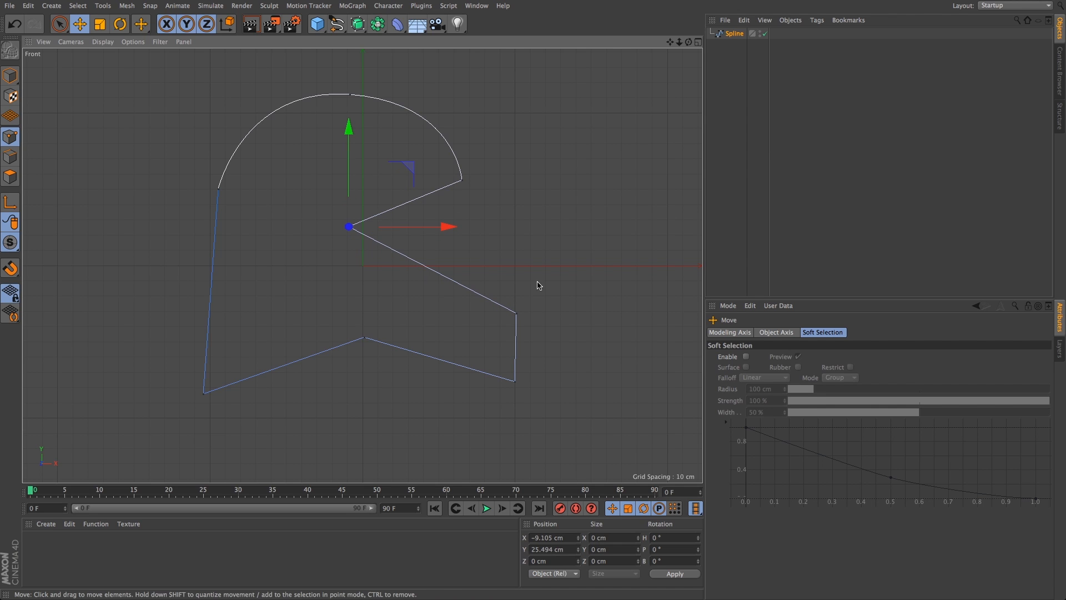
Step: Delete the spline point above the lower right corner and the bottom middle point
{"action": "left_click", "coordinate": [59, 24]}
{"action": "left_click", "coordinate": [527, 309]}
{"action": "left_click", "coordinate": [518, 313]}
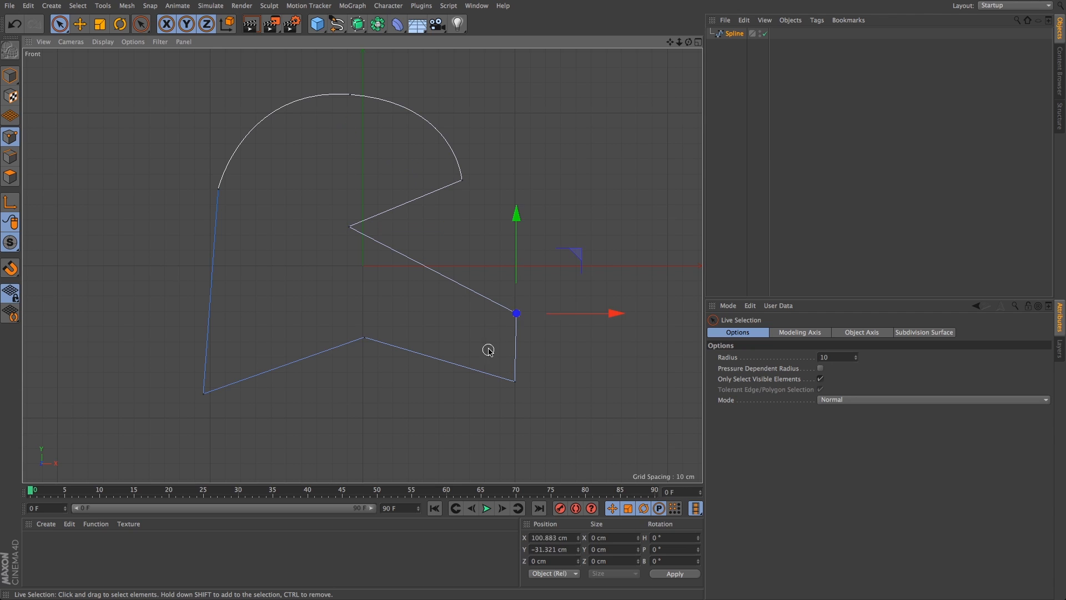
{"action": "key", "text": "Delete"}
{"action": "left_click", "coordinate": [364, 338]}
{"action": "key", "text": "Delete"}
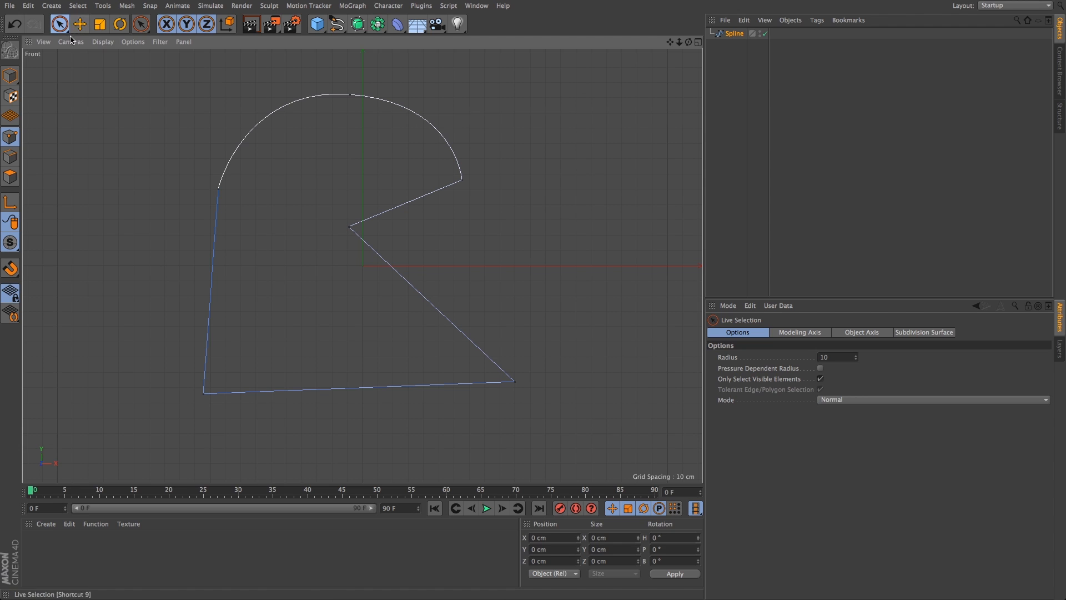
Step: Move the lower right corner to about X 66 cm, Y -7 cm and the lower left corner to about X -66 cm, Y -48 cm
{"action": "left_click", "coordinate": [81, 24]}
{"action": "left_click", "coordinate": [515, 383]}
{"action": "left_click_drag", "start_coordinate": [577, 319], "coordinate": [524, 211]}
{"action": "left_click", "coordinate": [204, 394]}
{"action": "left_click_drag", "start_coordinate": [286, 339], "coordinate": [323, 278]}
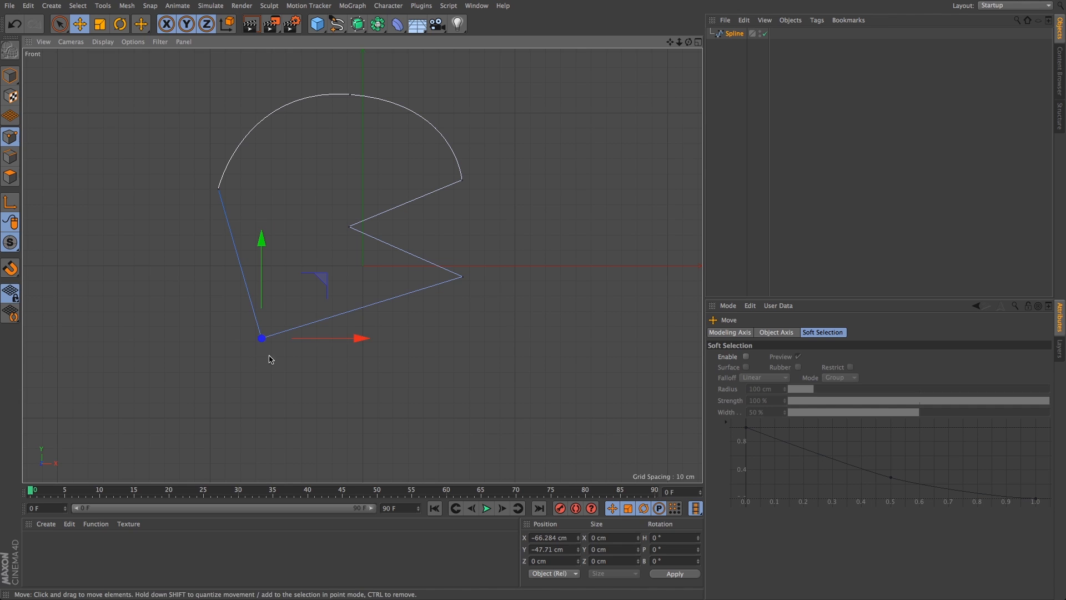
Step: Apply Soft Interpolation to the lower left corner and move it to about X -62 cm, Y -43 cm
{"action": "left_click", "coordinate": [532, 268]}
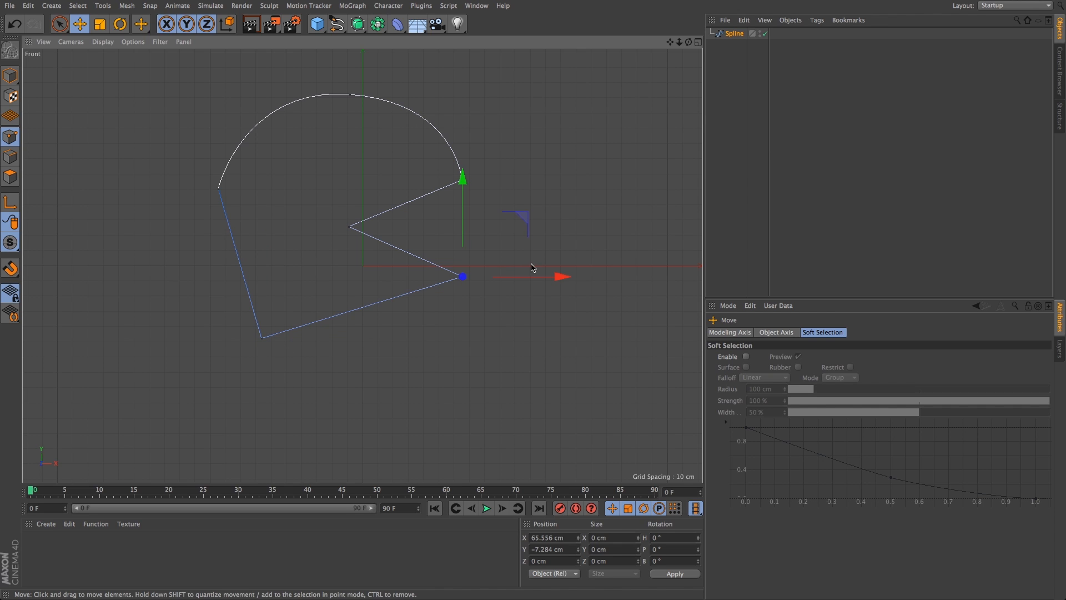
{"action": "left_click", "coordinate": [263, 339]}
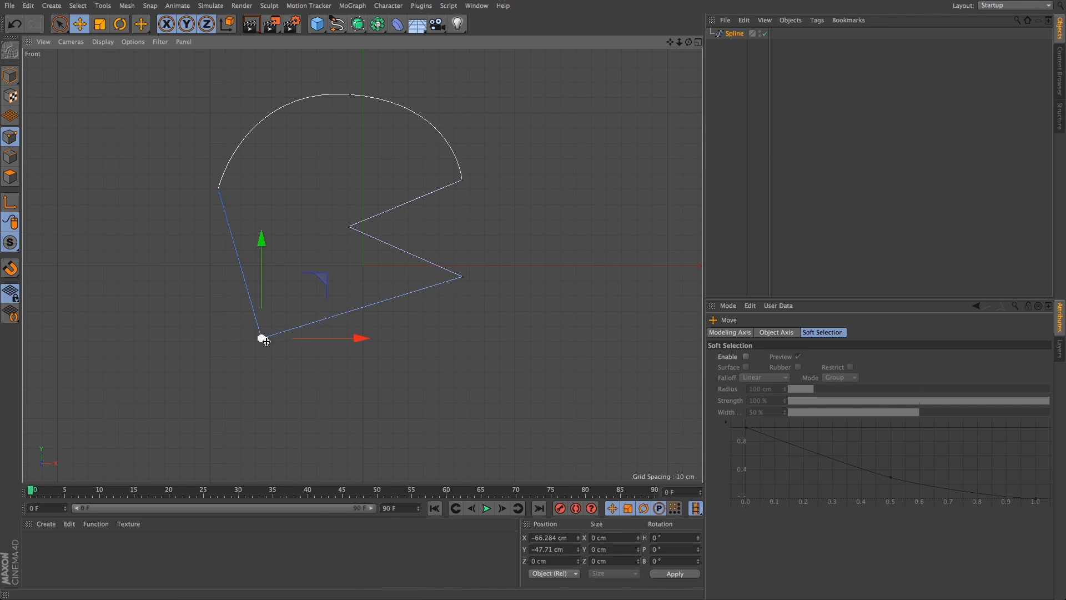
{"action": "right_click", "coordinate": [288, 327]}
{"action": "left_click", "coordinate": [342, 305]}
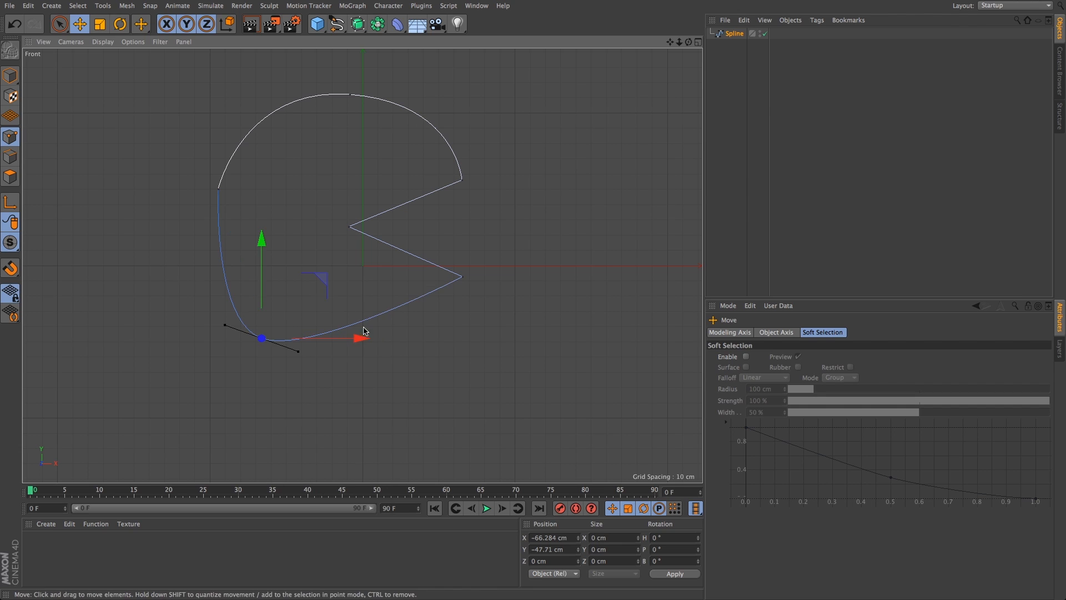
{"action": "left_click_drag", "start_coordinate": [328, 290], "coordinate": [334, 280]}
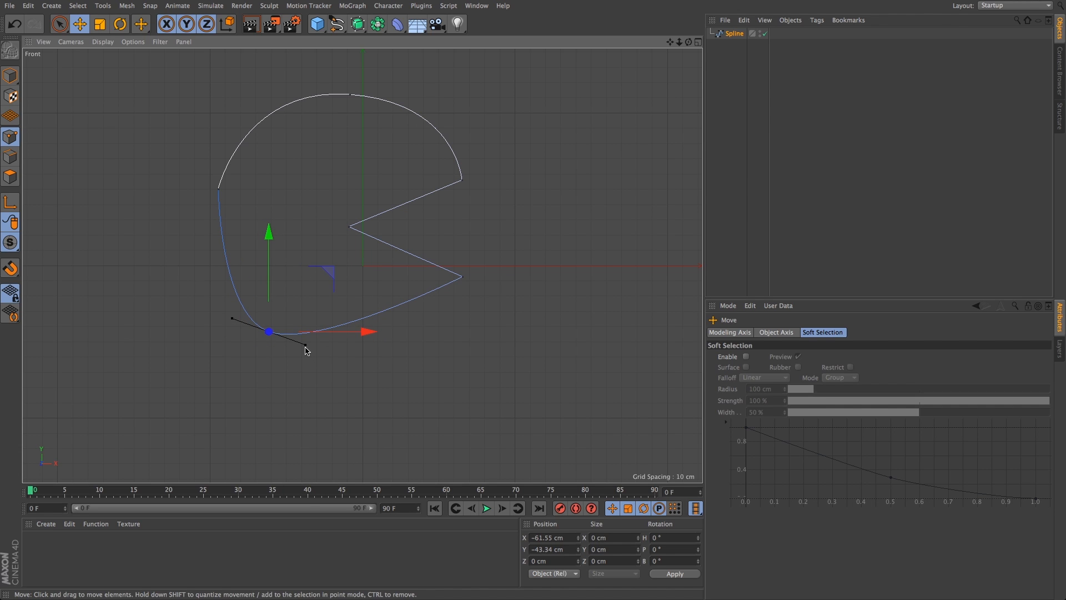
Step: Reshape the lower left spline point by adjusting its tangent handles and moving it to about X -56 cm, Y -33 cm
{"action": "left_click", "coordinate": [60, 24]}
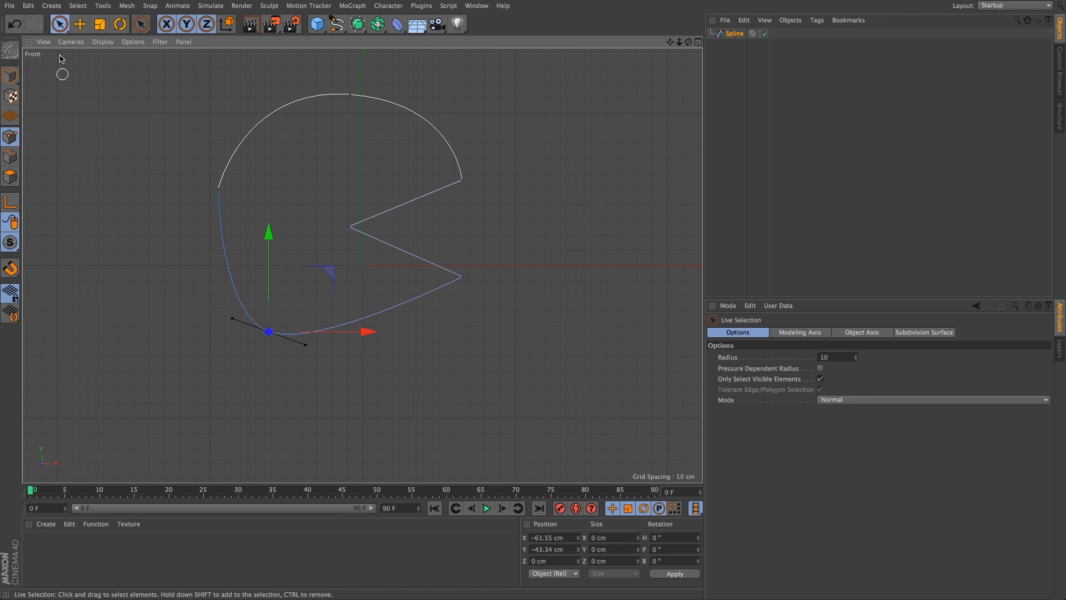
{"action": "left_click", "coordinate": [307, 355]}
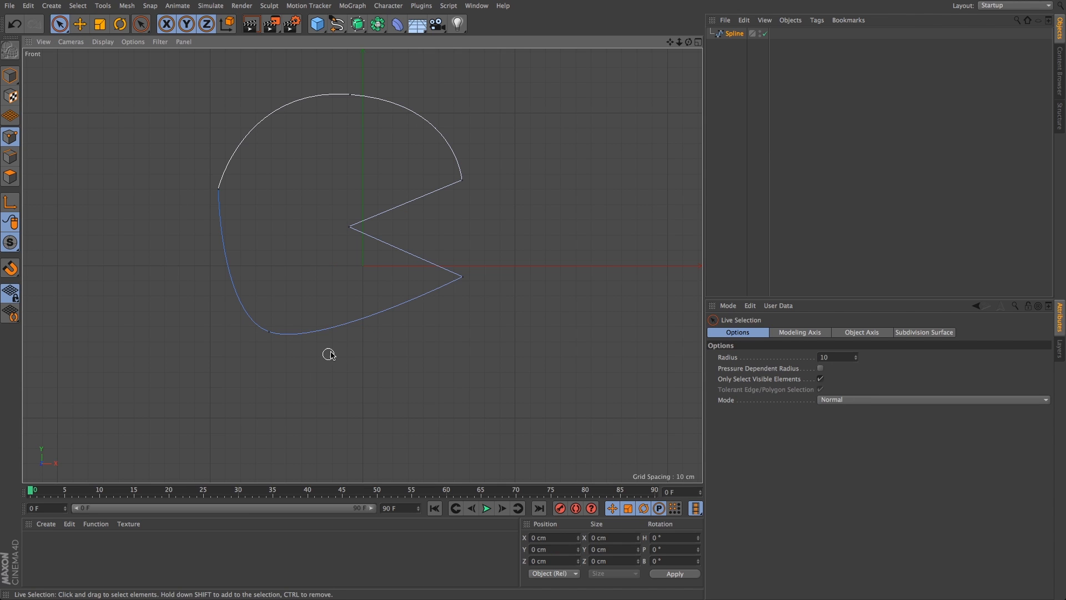
{"action": "left_click", "coordinate": [278, 331]}
{"action": "key", "text": "e"}
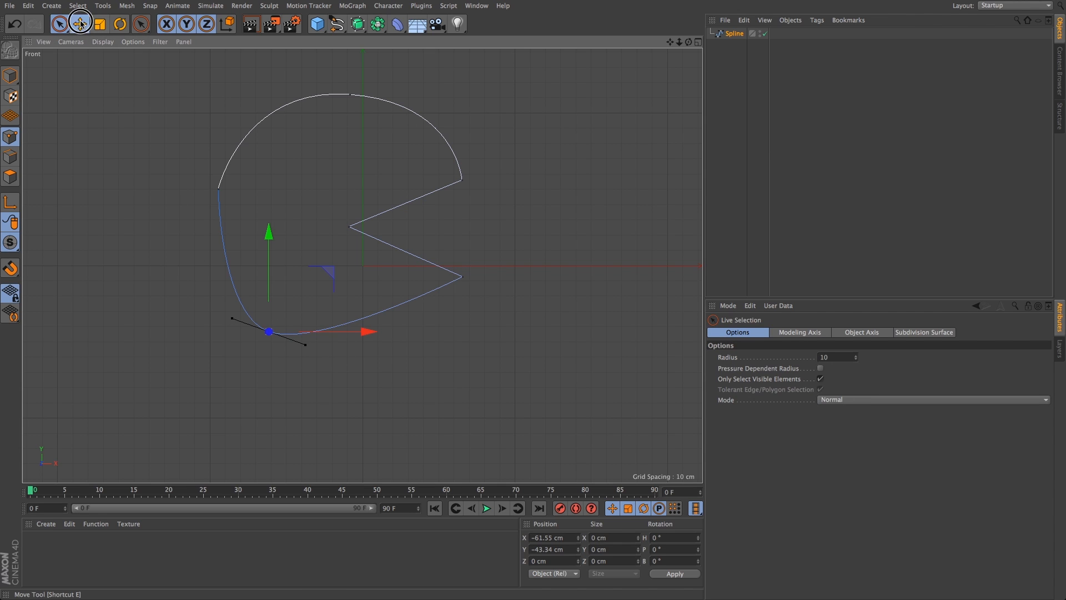
{"action": "left_click_drag", "start_coordinate": [307, 351], "coordinate": [336, 376]}
{"action": "left_click_drag", "start_coordinate": [340, 282], "coordinate": [338, 261]}
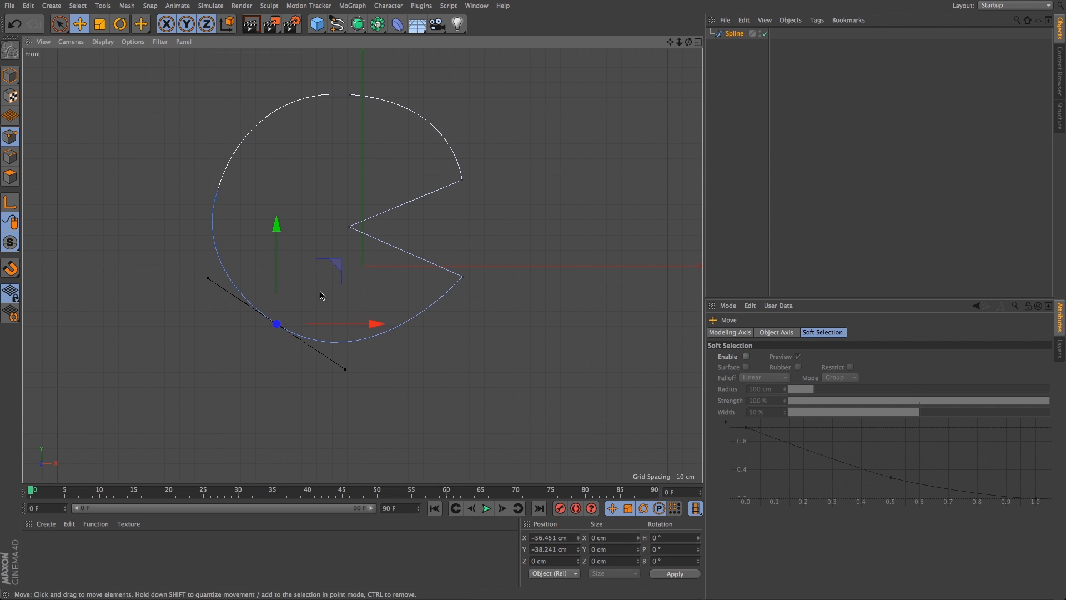
{"action": "left_click_drag", "start_coordinate": [346, 375], "coordinate": [334, 361]}
{"action": "left_click_drag", "start_coordinate": [337, 261], "coordinate": [340, 254]}
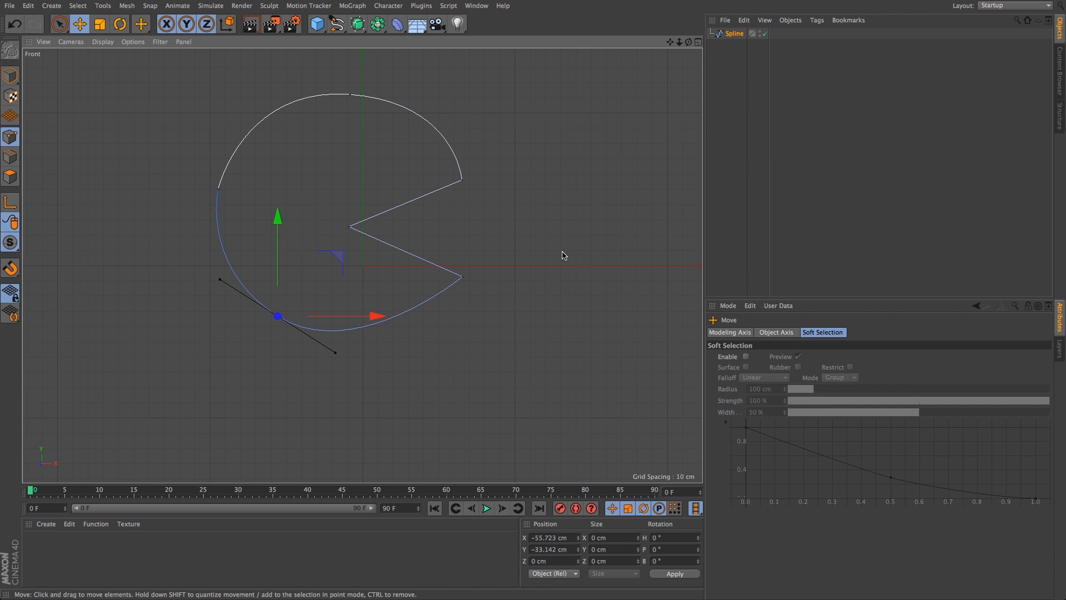
Step: Add an Extrude object and make the Pac-Man-like spline its child to give the outline thickness
{"action": "left_click", "coordinate": [700, 43]}
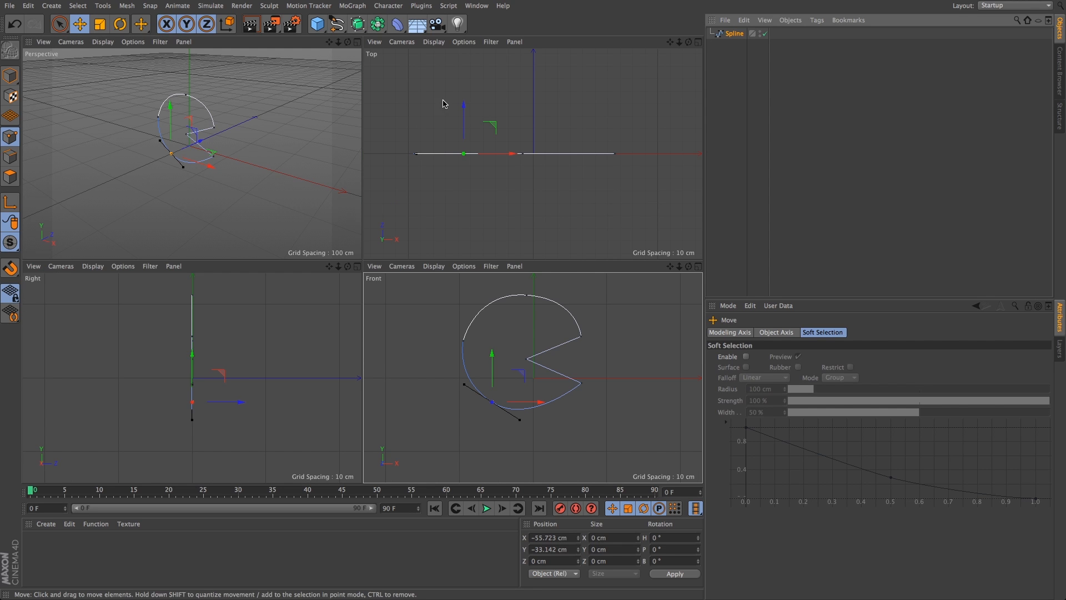
{"action": "left_click", "coordinate": [357, 42]}
{"action": "left_click", "coordinate": [724, 100]}
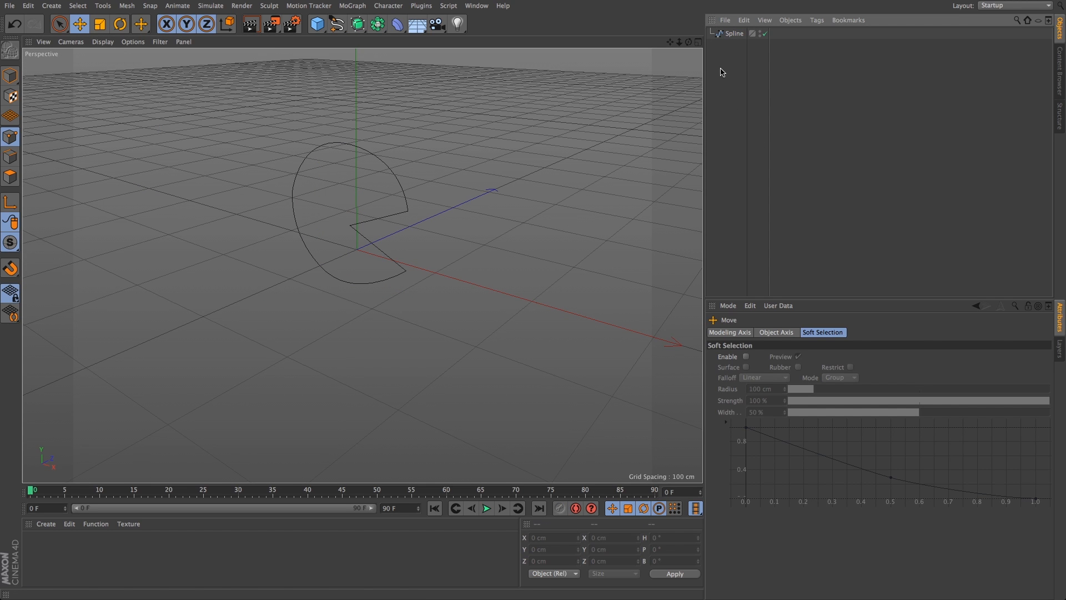
{"action": "left_click_drag", "start_coordinate": [689, 42], "coordinate": [682, 85]}
{"action": "left_click_drag", "start_coordinate": [689, 42], "coordinate": [669, 69]}
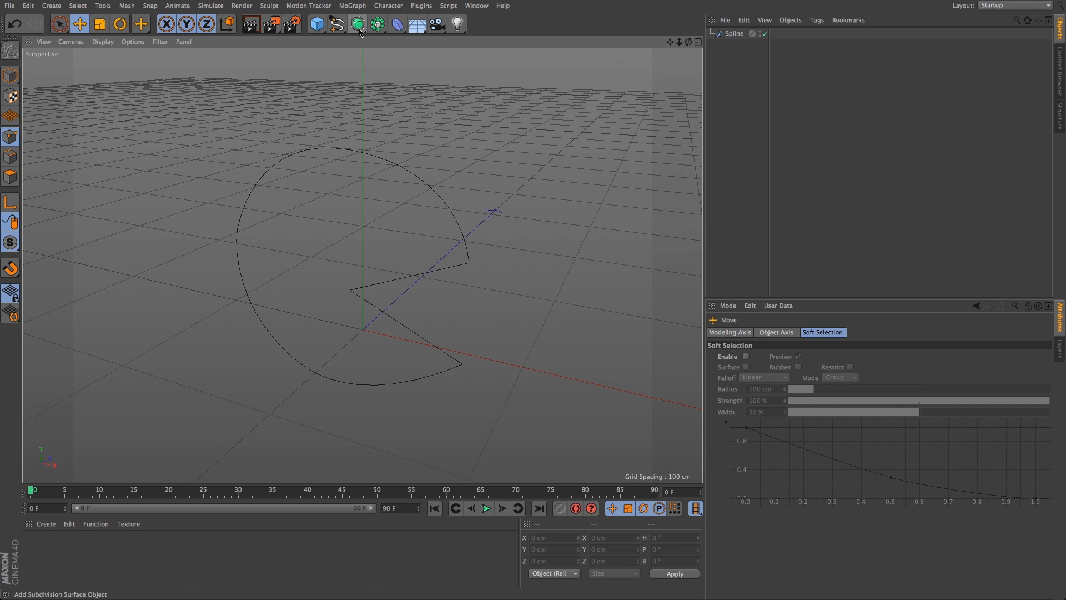
{"action": "left_click_drag", "start_coordinate": [358, 26], "coordinate": [498, 44]}
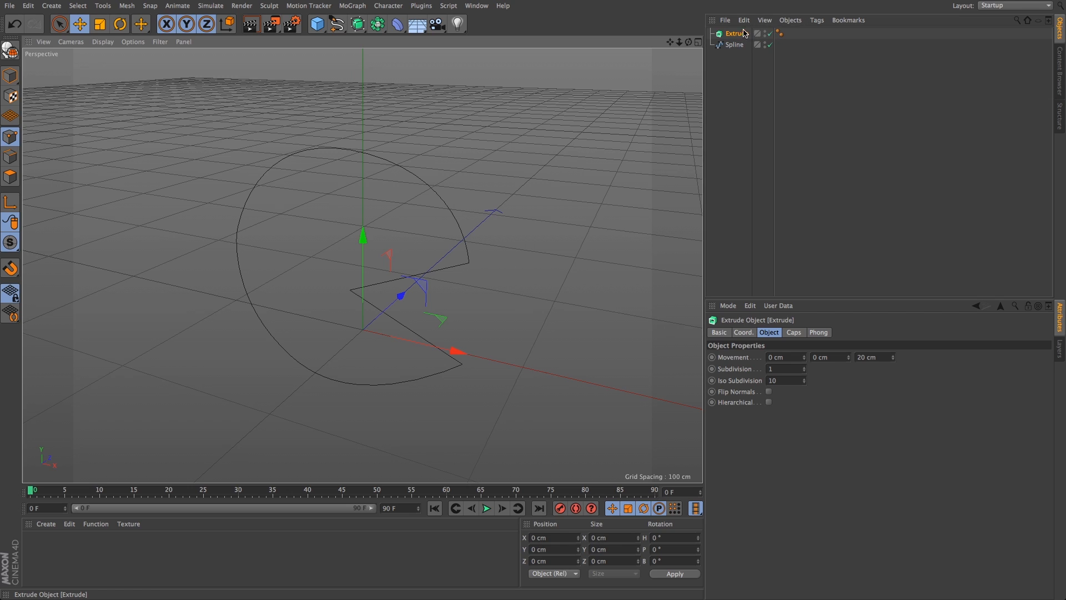
{"action": "left_click", "coordinate": [741, 83]}
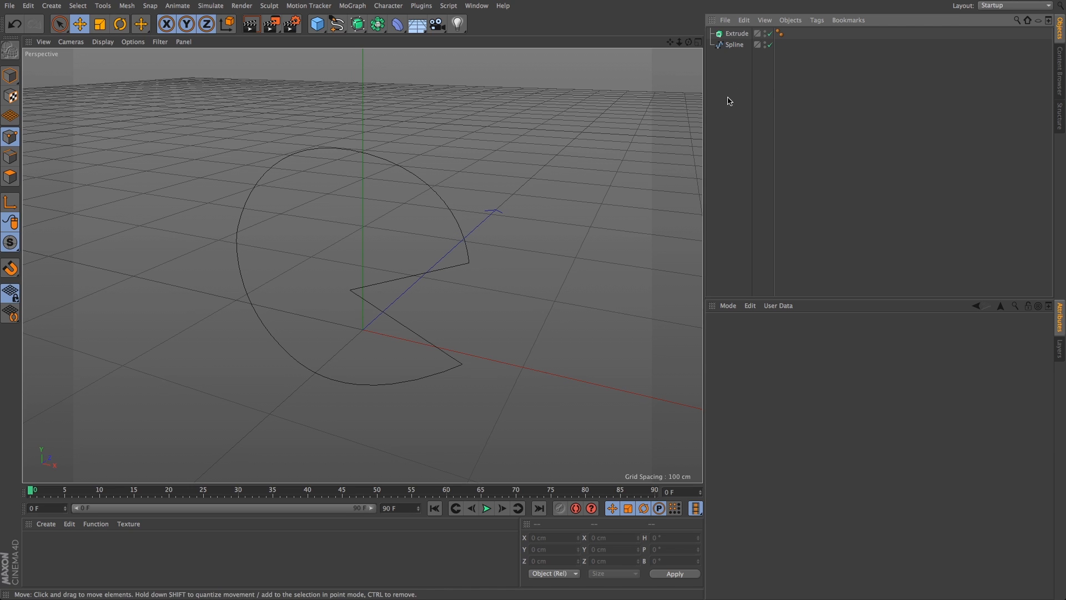
{"action": "left_click_drag", "start_coordinate": [734, 44], "coordinate": [752, 36]}
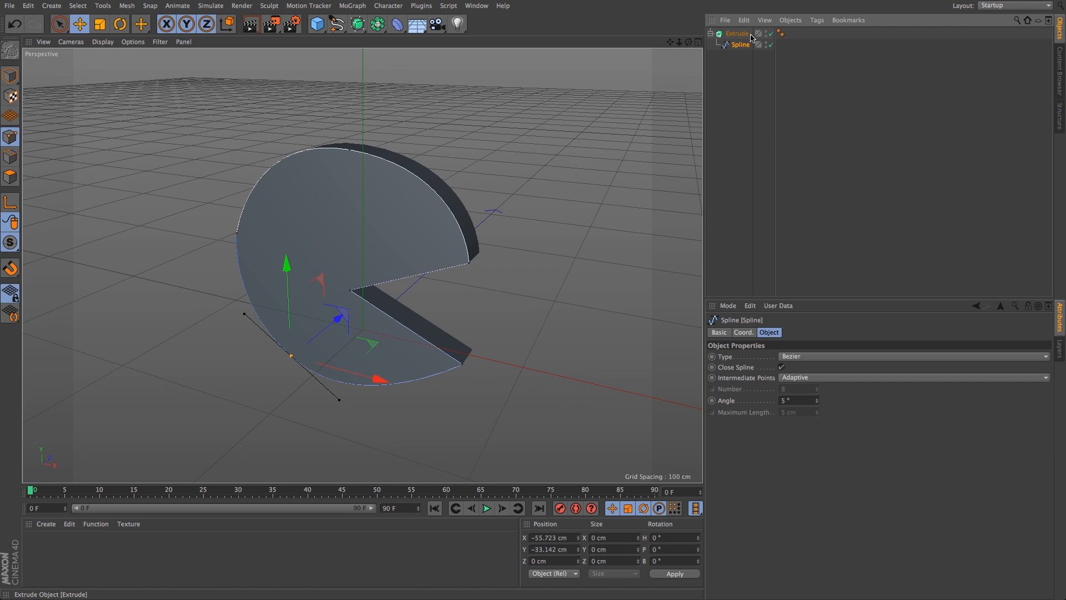
{"action": "left_click", "coordinate": [732, 147]}
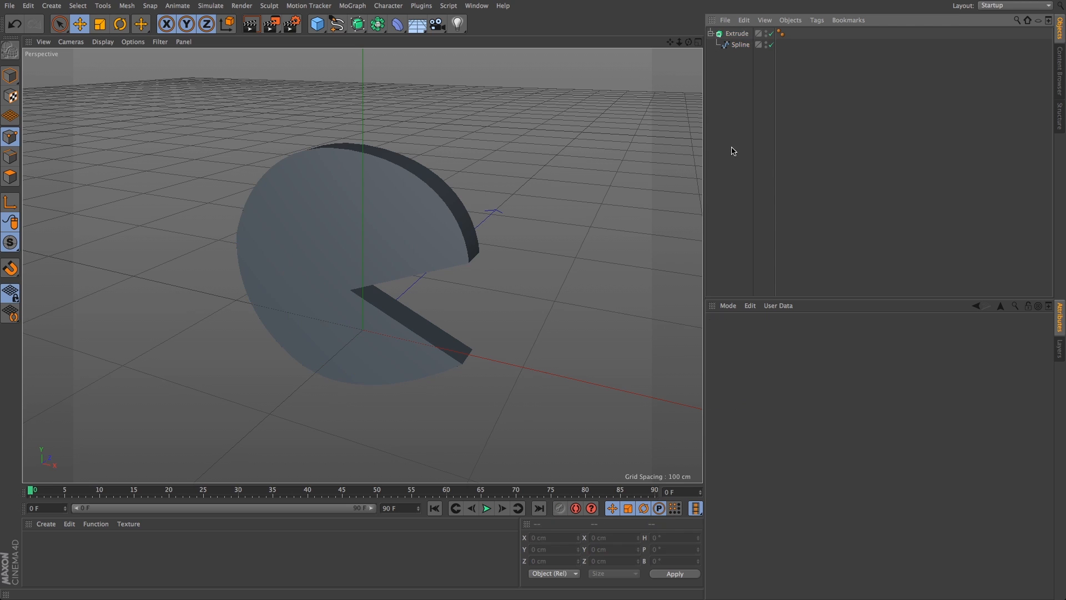
Step: Try different movement values for the Extrude object along Z, X and Y, resetting each axis to 0 cm
{"action": "left_click", "coordinate": [737, 35]}
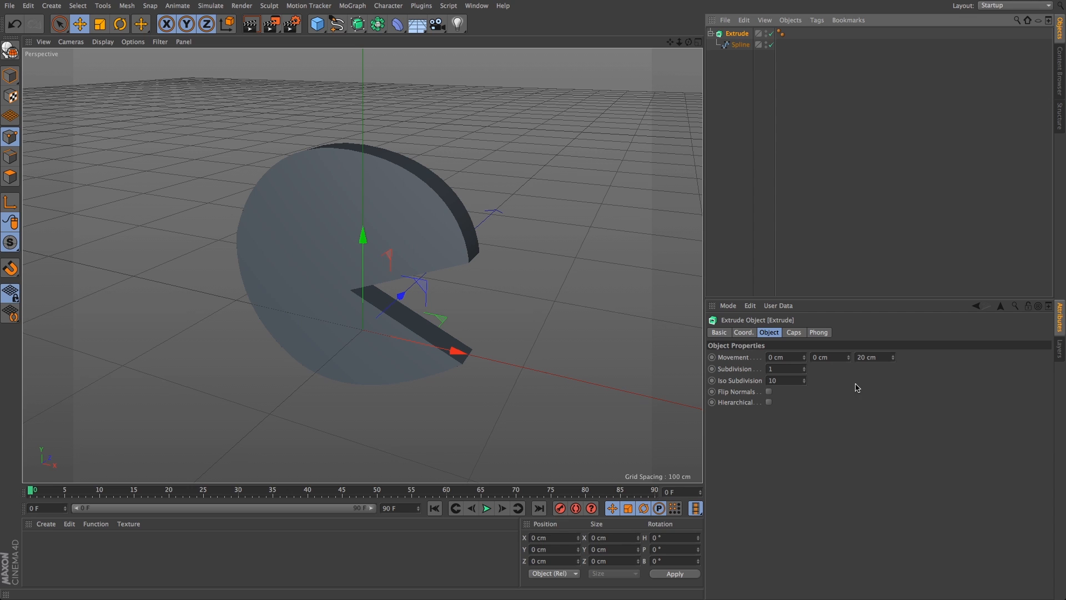
{"action": "left_click_drag", "start_coordinate": [896, 359], "coordinate": [723, 295]}
{"action": "type", "text": "0"}
{"action": "key", "text": "Return"}
{"action": "mouse_move", "coordinate": [806, 363]}
{"action": "left_mouse_down"}
{"action": "mouse_move", "coordinate": [817, 266]}
{"action": "mouse_move", "coordinate": [816, 462]}
{"action": "mouse_move", "coordinate": [845, 331]}
{"action": "mouse_move", "coordinate": [844, 240]}
{"action": "mouse_move", "coordinate": [833, 451]}
{"action": "mouse_move", "coordinate": [843, 297]}
{"action": "mouse_move", "coordinate": [826, 367]}
{"action": "left_mouse_up"}
{"action": "type", "text": "0"}
{"action": "key", "text": "Return"}
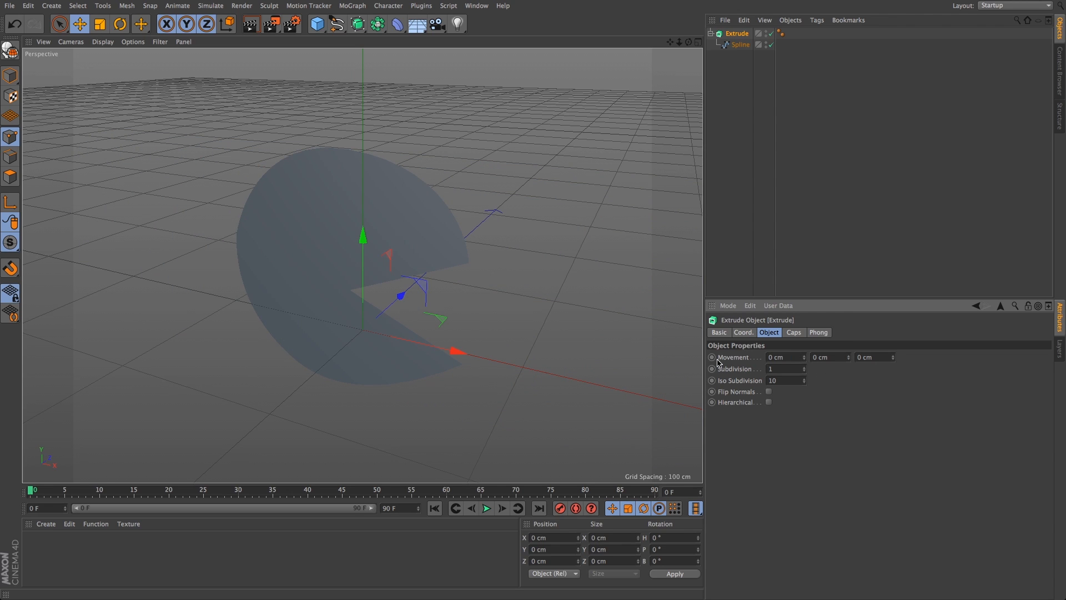
{"action": "left_click_drag", "start_coordinate": [849, 357], "coordinate": [840, 250]}
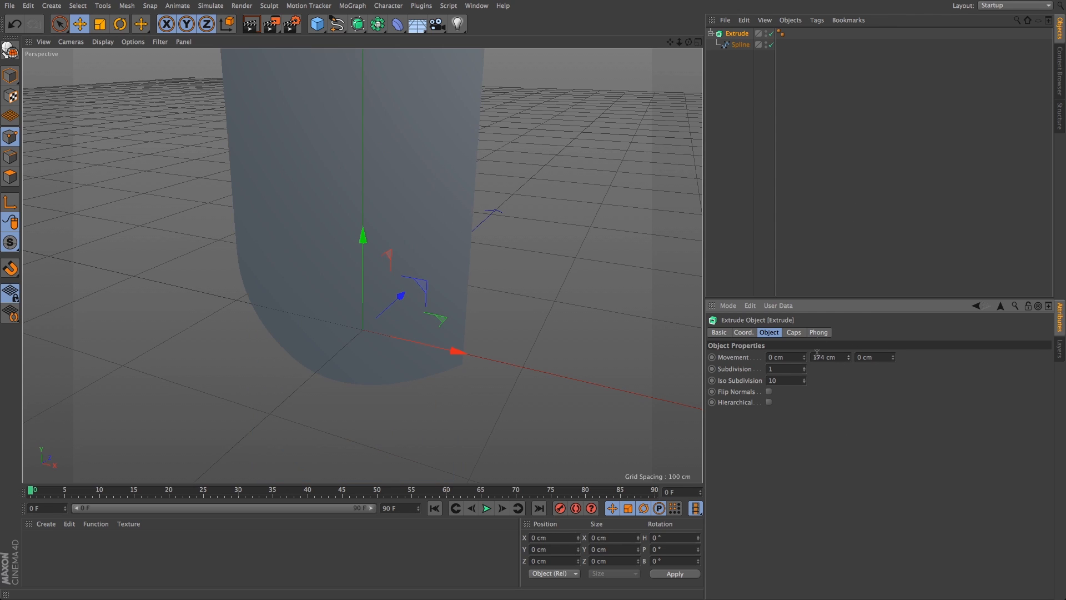
{"action": "type", "text": "0"}
{"action": "key", "text": "Return"}
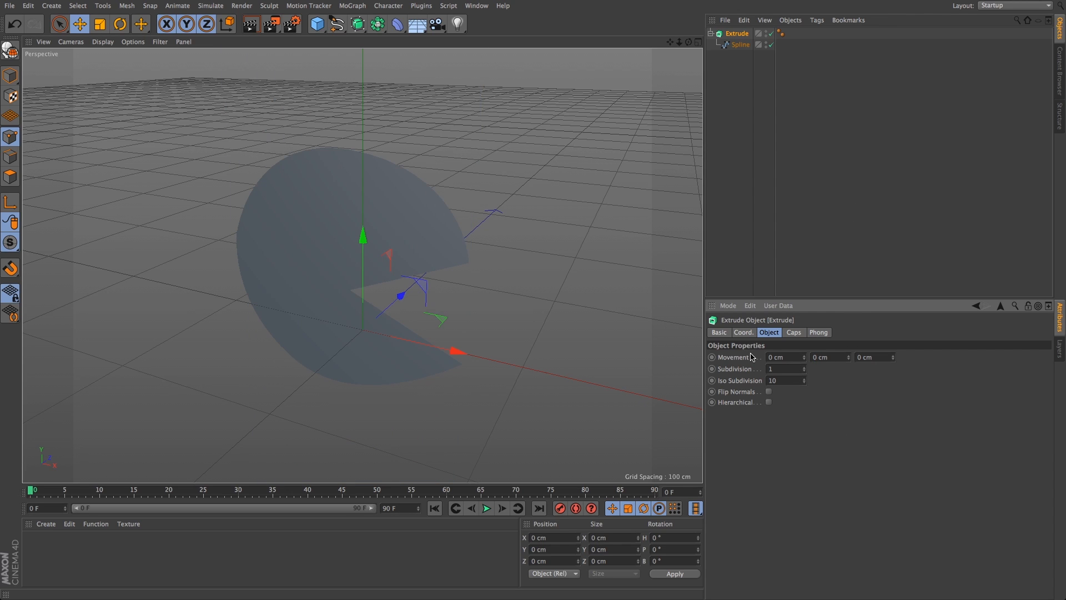
Step: Set the Extrude object's Z movement to 70 cm and inspect the thickened shape
{"action": "key", "text": "Tab"}
{"action": "type", "text": "70"}
{"action": "key", "text": "Return"}
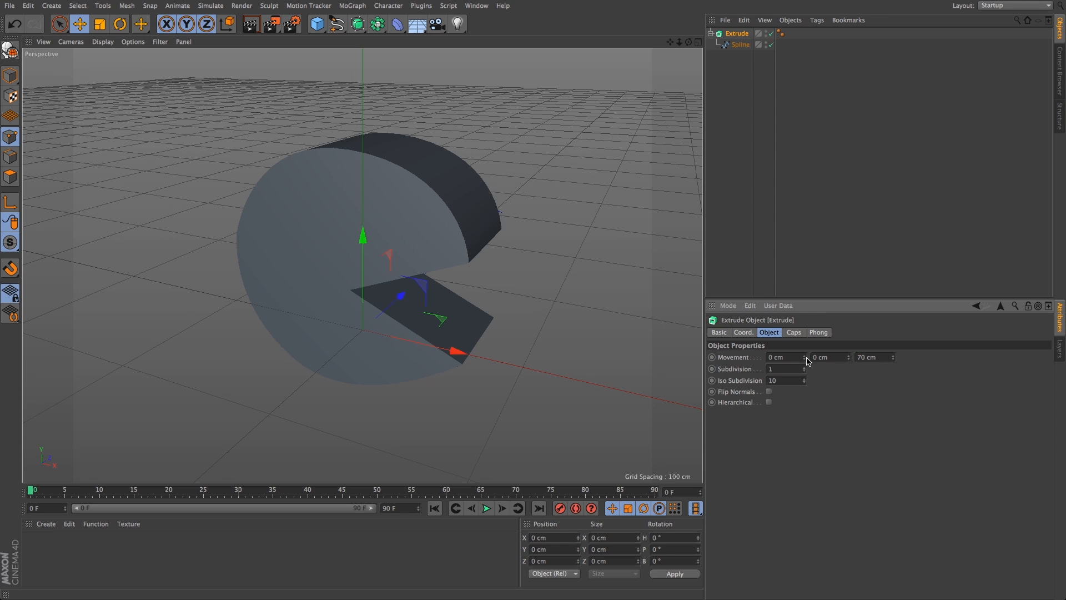
{"action": "mouse_move", "coordinate": [688, 42]}
{"action": "left_mouse_down"}
{"action": "mouse_move", "coordinate": [638, 78]}
{"action": "mouse_move", "coordinate": [688, 45]}
{"action": "mouse_move", "coordinate": [809, 24]}
{"action": "mouse_move", "coordinate": [739, 17]}
{"action": "mouse_move", "coordinate": [690, 31]}
{"action": "mouse_move", "coordinate": [698, 41]}
{"action": "left_mouse_up"}
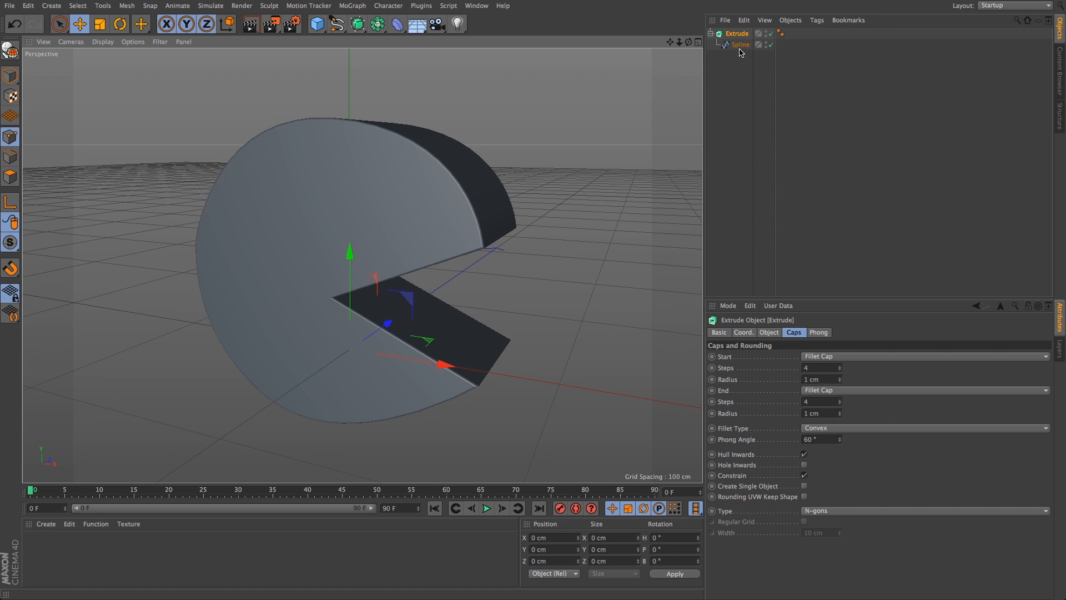
Step: Take the spline out of the Extrude object and delete the Extrude object
{"action": "left_click_drag", "start_coordinate": [736, 44], "coordinate": [750, 88]}
{"action": "left_click", "coordinate": [745, 37]}
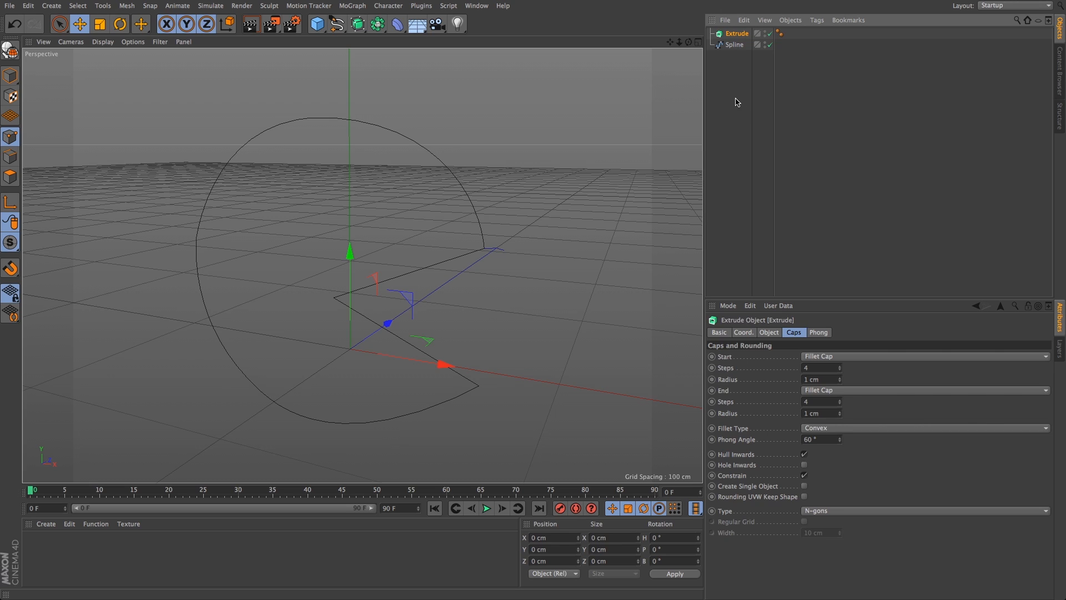
{"action": "key", "text": "Delete"}
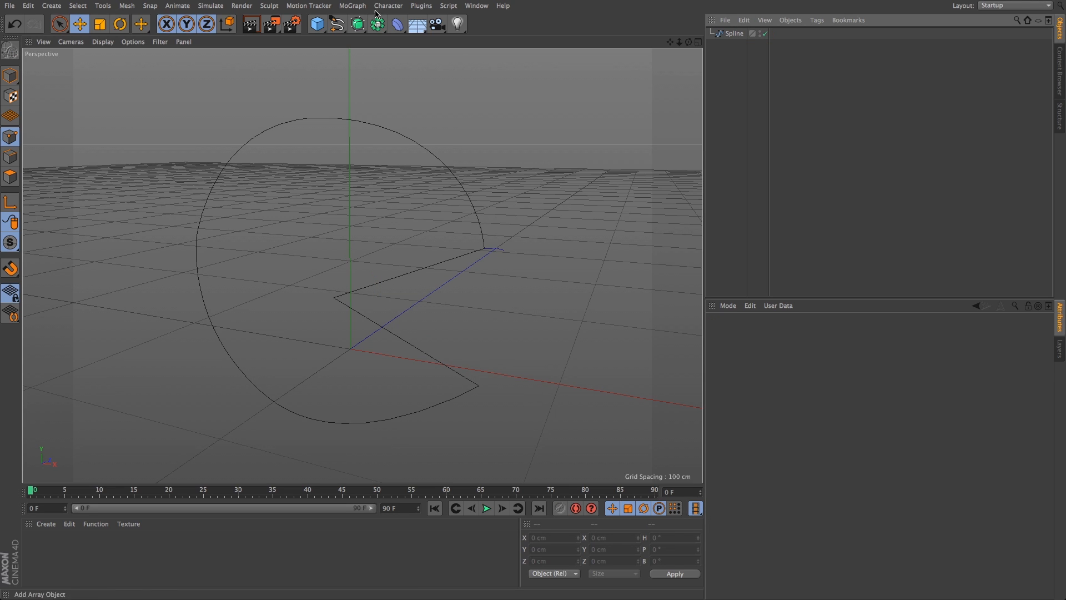
Step: Add a Lathe object at the origin, undoing any accidental shift of it
{"action": "left_click", "coordinate": [358, 24]}
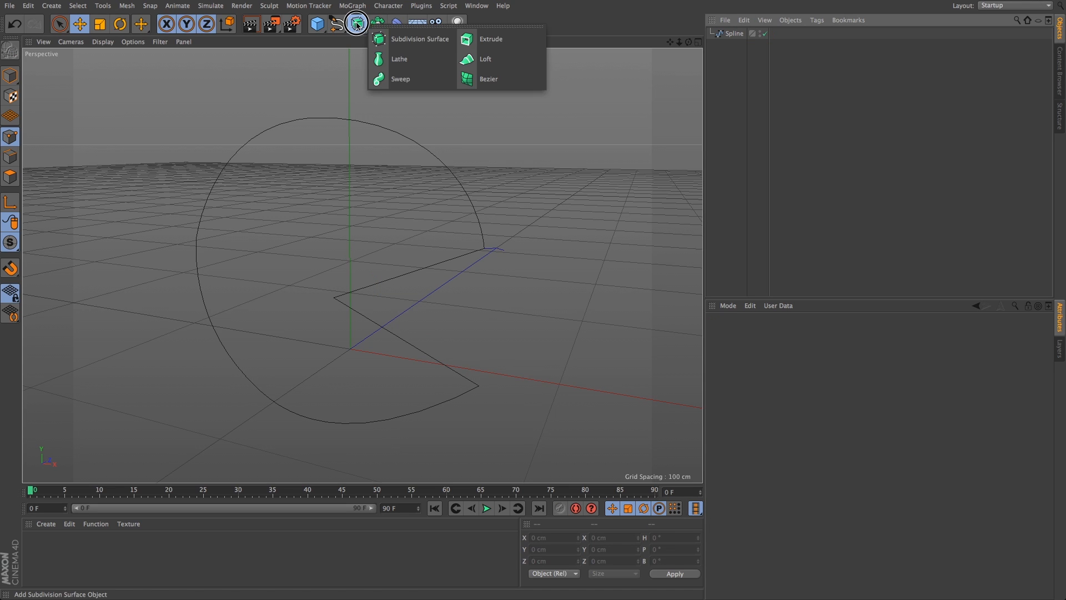
{"action": "left_click", "coordinate": [418, 59]}
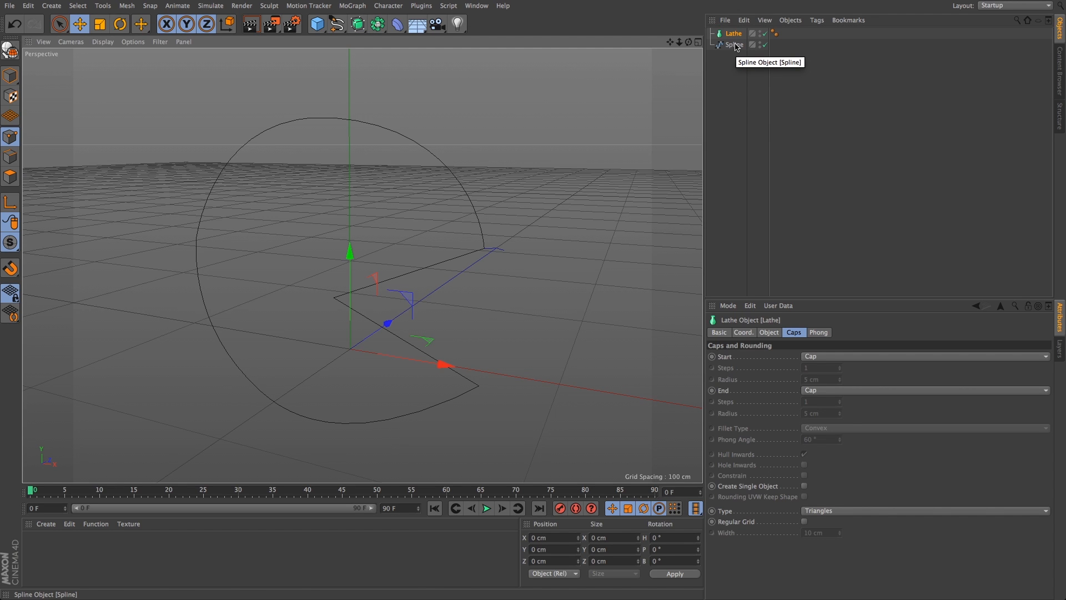
{"action": "mouse_move", "coordinate": [689, 43]}
{"action": "left_mouse_down"}
{"action": "mouse_move", "coordinate": [723, 30]}
{"action": "mouse_move", "coordinate": [646, 55]}
{"action": "mouse_move", "coordinate": [547, 48]}
{"action": "mouse_move", "coordinate": [618, 60]}
{"action": "mouse_move", "coordinate": [701, 40]}
{"action": "mouse_move", "coordinate": [707, 48]}
{"action": "mouse_move", "coordinate": [704, 28]}
{"action": "left_mouse_up"}
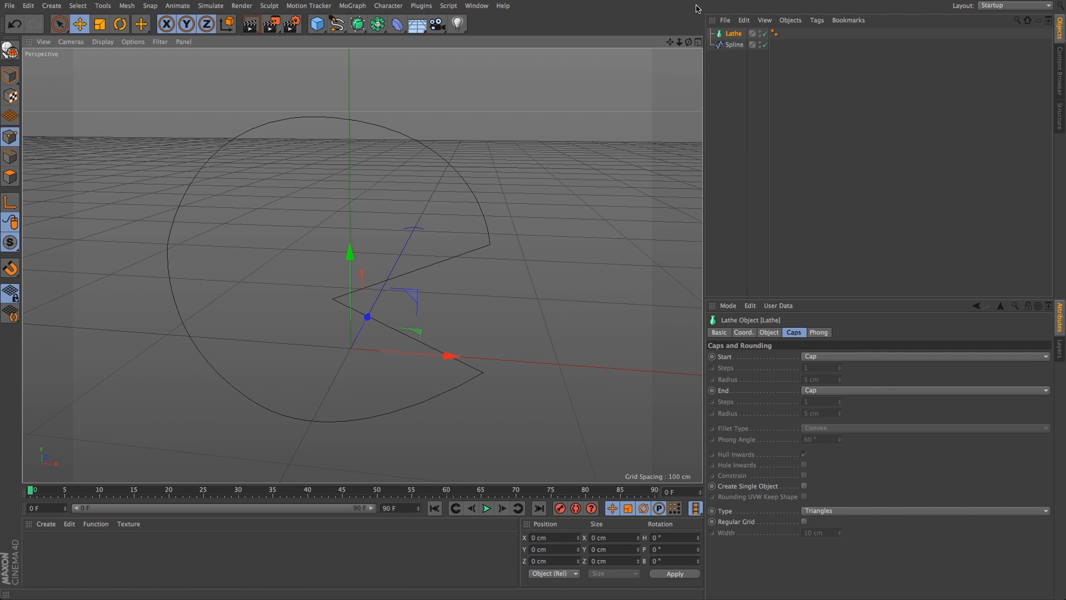
{"action": "mouse_move", "coordinate": [460, 134]}
{"action": "left_mouse_down"}
{"action": "mouse_move", "coordinate": [450, 135]}
{"action": "mouse_move", "coordinate": [469, 281]}
{"action": "mouse_move", "coordinate": [474, 135]}
{"action": "left_mouse_up"}
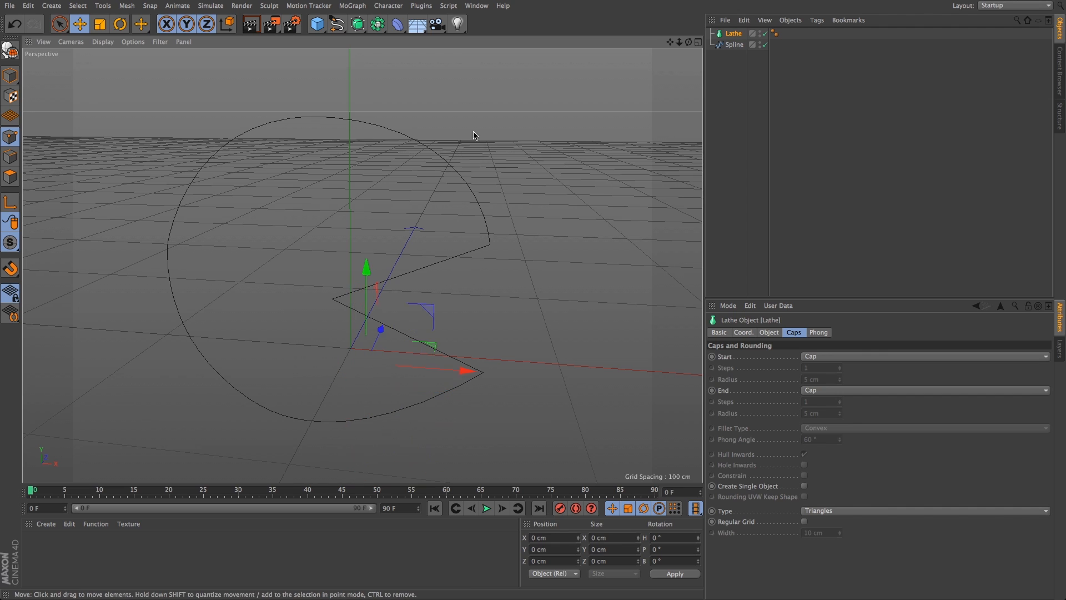
{"action": "key", "text": "ctrl+z"}
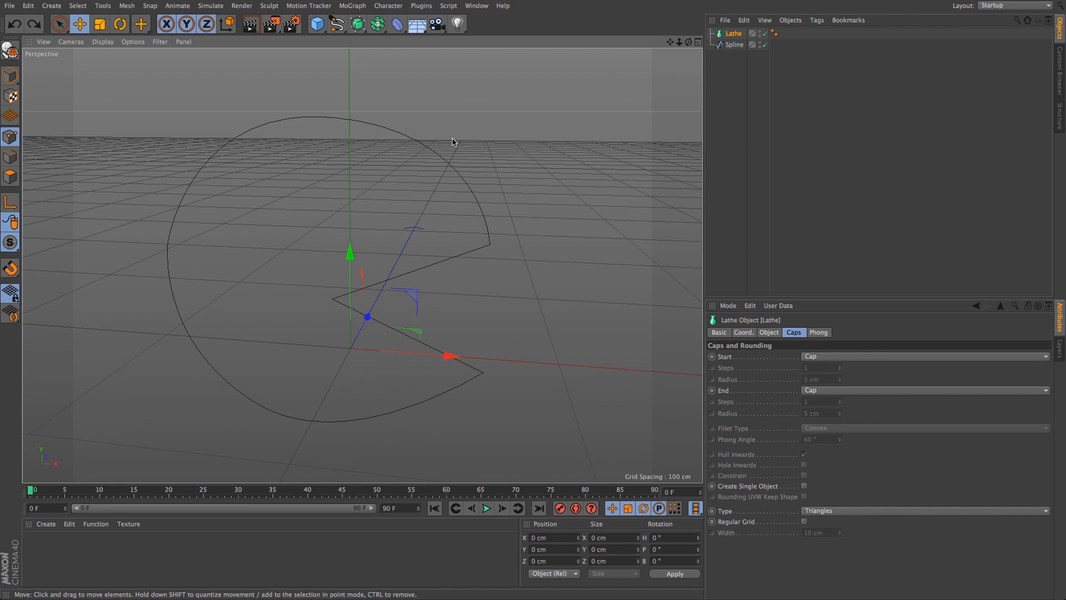
Step: Delete the Pac-Man-like spline, keeping only the Lathe object in the scene
{"action": "left_click", "coordinate": [60, 24]}
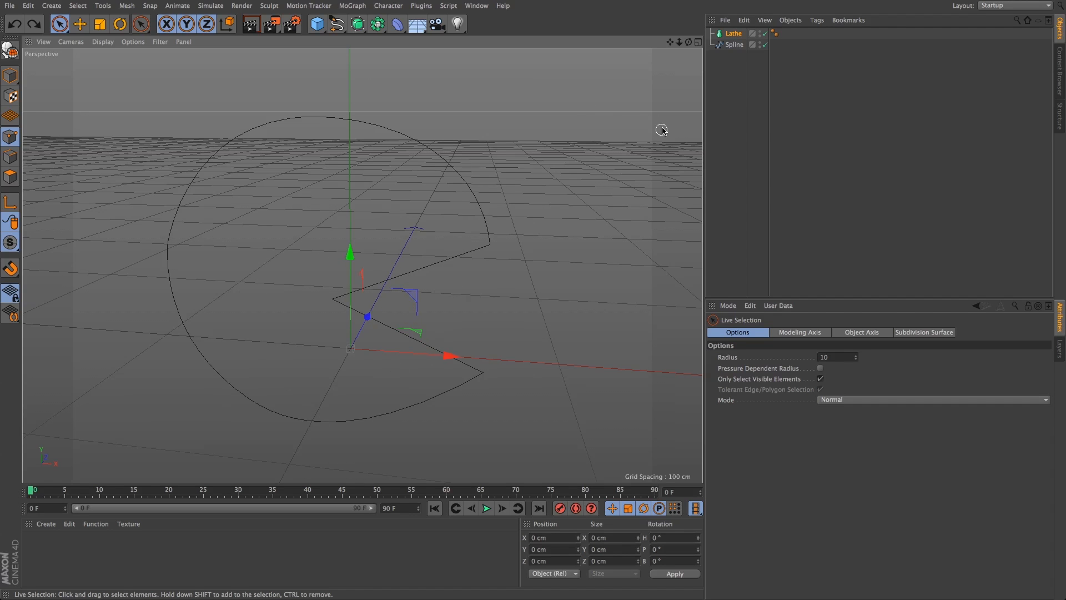
{"action": "left_click", "coordinate": [733, 45]}
{"action": "key", "text": "Delete"}
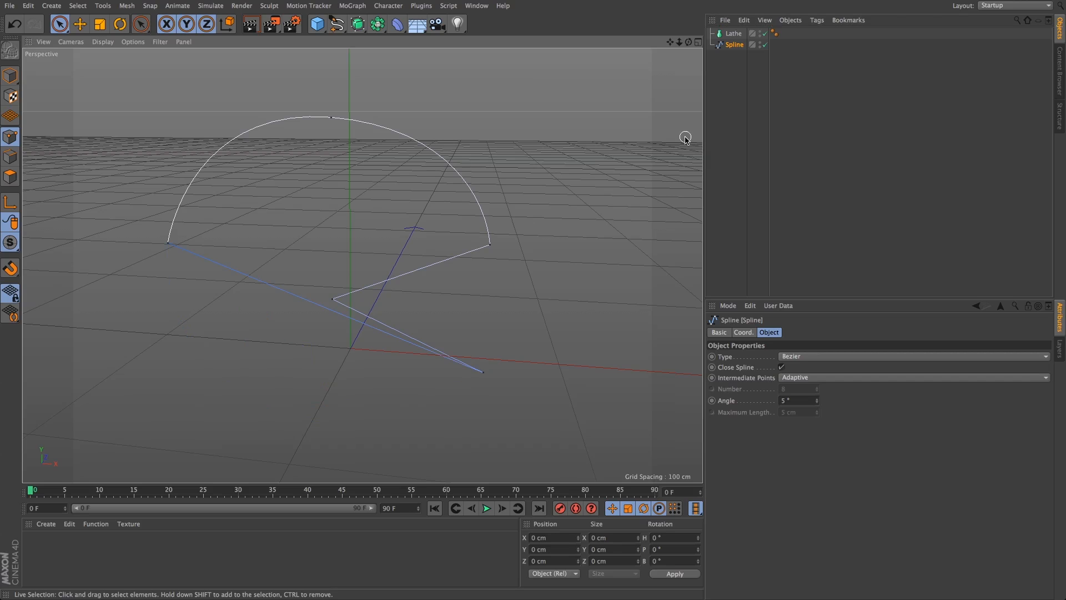
{"action": "key", "text": "Delete"}
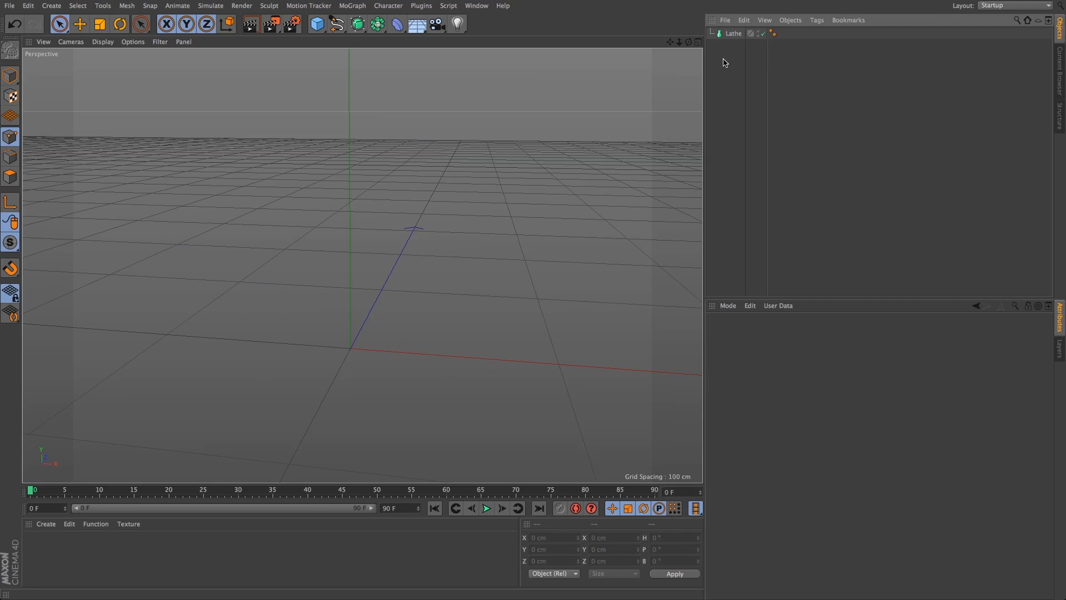
Step: In the Front view, draw an open five-point Linear spline downward through about X 42, Y 14 cm and X 0, Y -18 cm, ending near X 50, Y -116 cm
{"action": "left_click", "coordinate": [699, 41]}
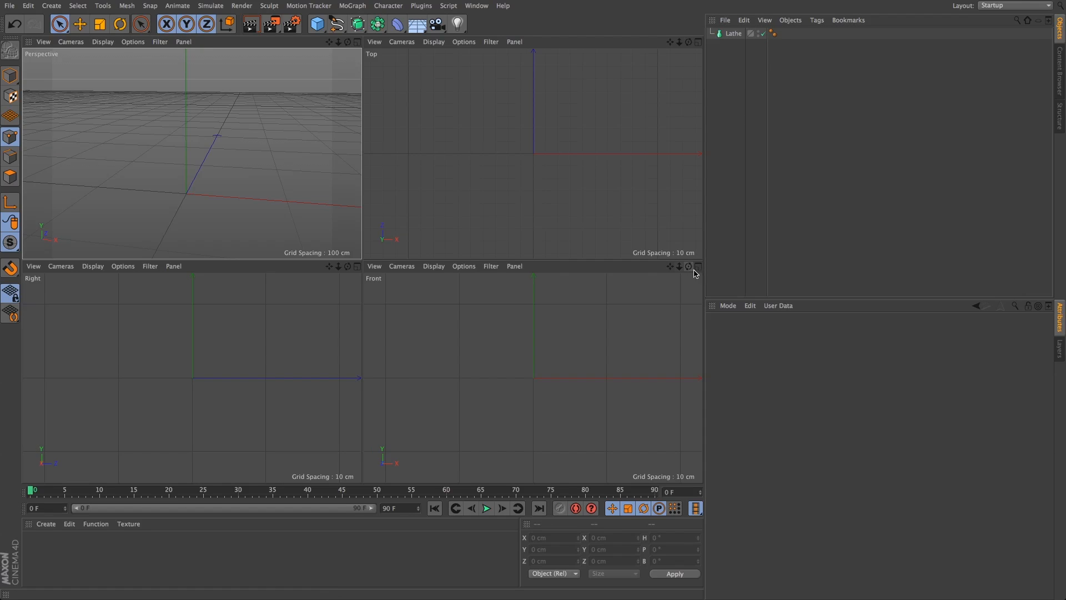
{"action": "left_click", "coordinate": [698, 266]}
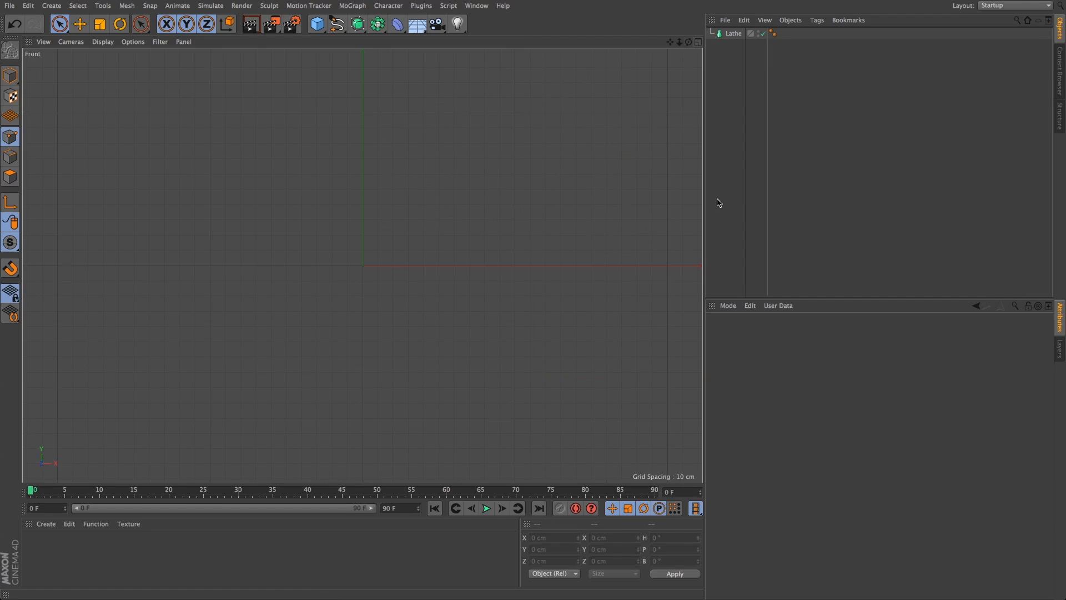
{"action": "left_click", "coordinate": [337, 24]}
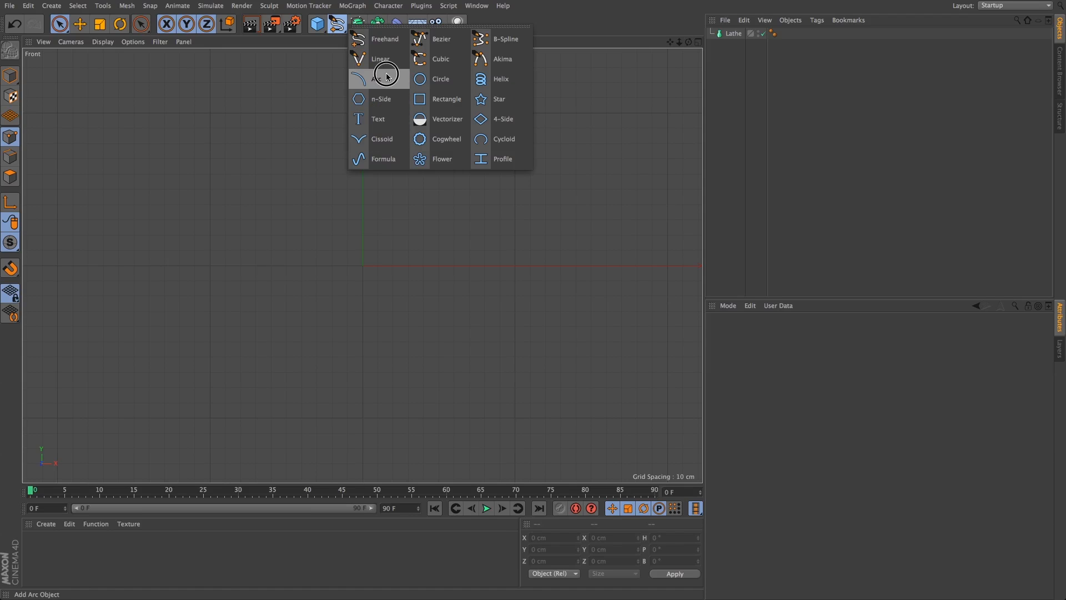
{"action": "left_click", "coordinate": [373, 59]}
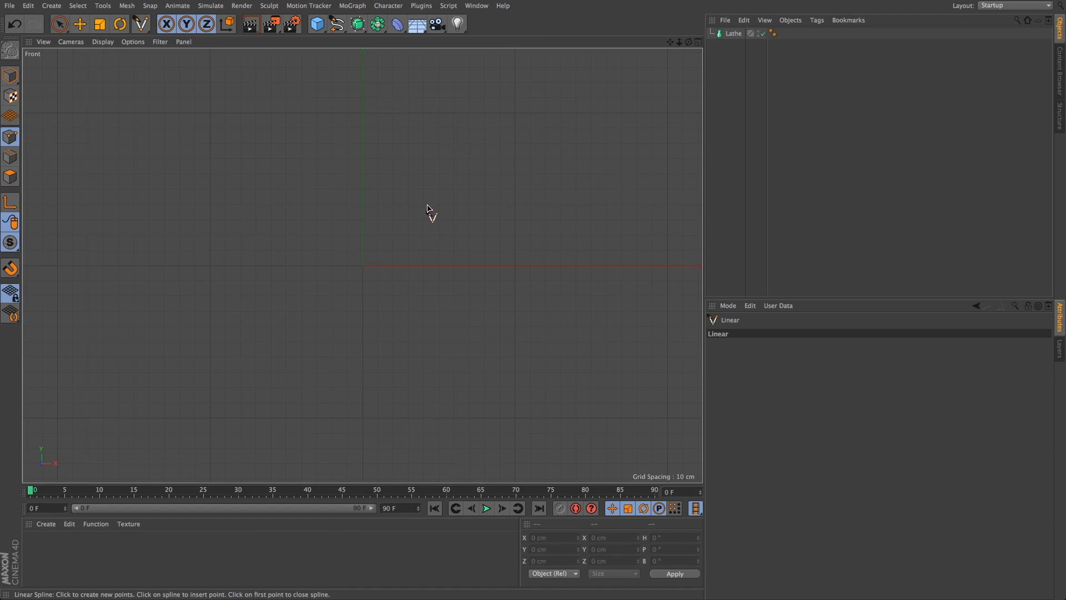
{"action": "left_click", "coordinate": [436, 164]}
{"action": "left_click", "coordinate": [427, 244]}
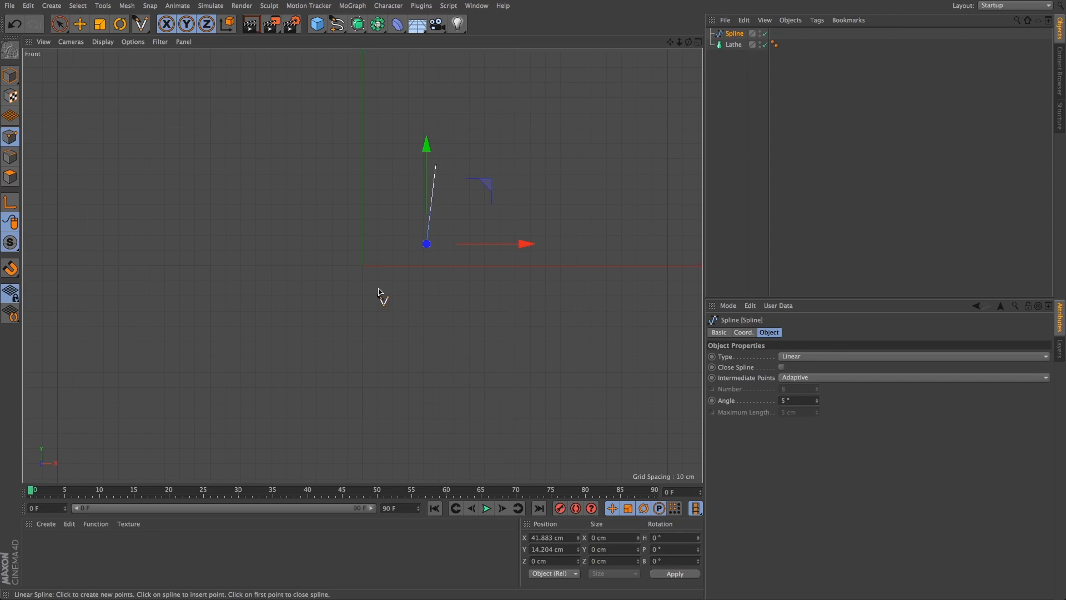
{"action": "left_click", "coordinate": [363, 293]}
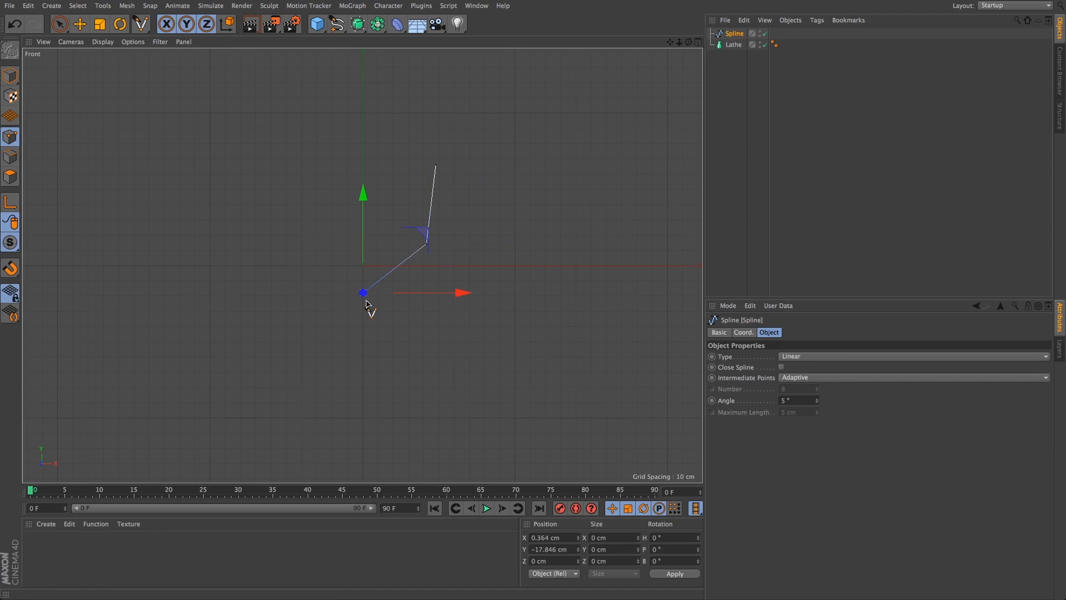
{"action": "left_click", "coordinate": [363, 435]}
{"action": "left_click", "coordinate": [438, 442]}
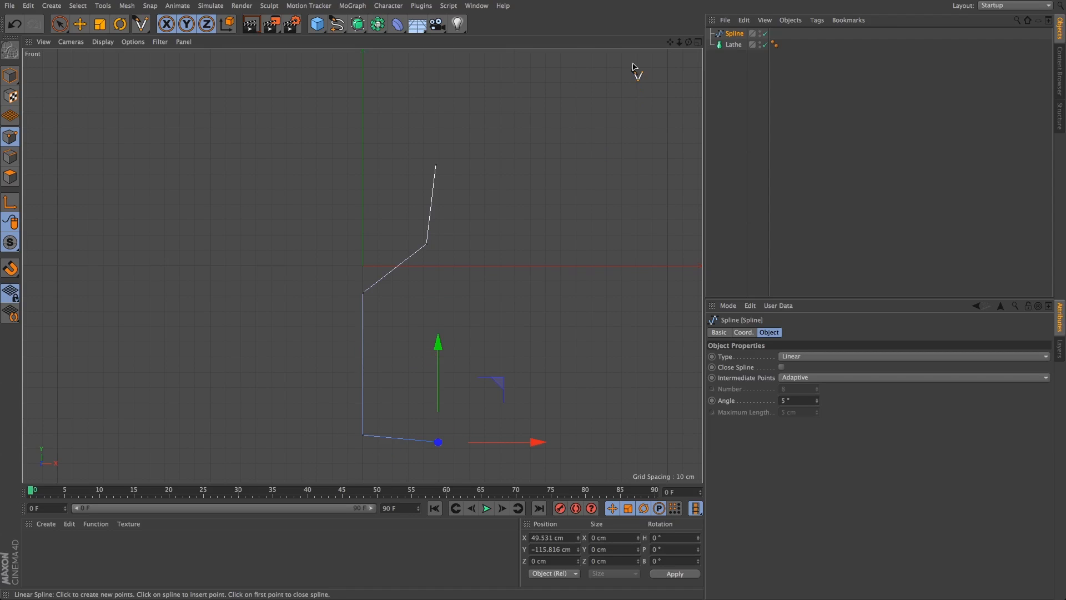
Step: Continue the spline back along the foot and up the stem through about X 49, Y -113, X 7, Y -108 and X 5, Y -19 cm
{"action": "left_click_drag", "start_coordinate": [679, 42], "coordinate": [666, 4]}
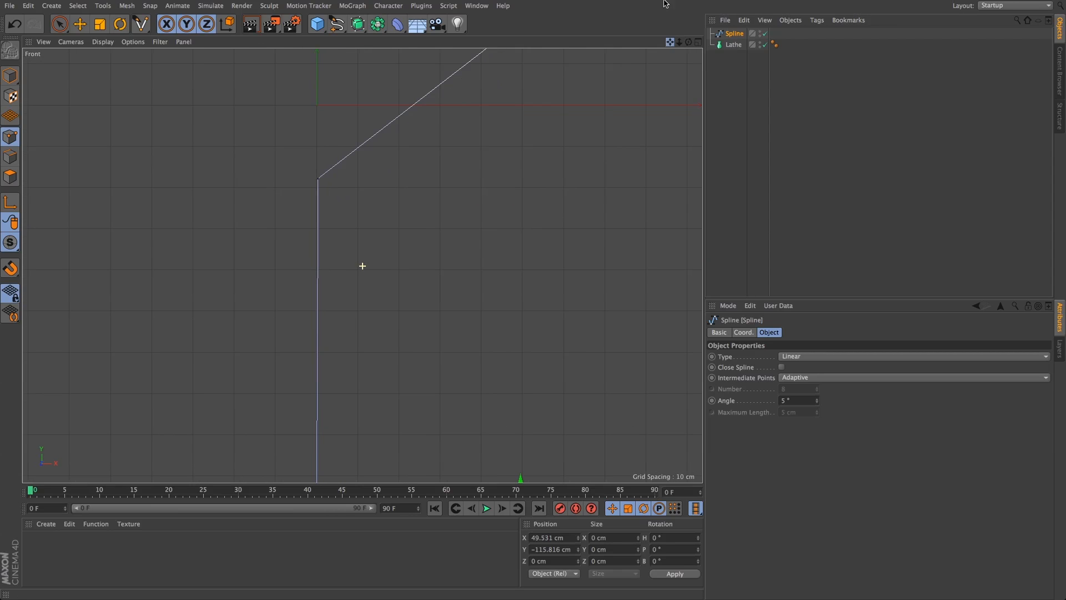
{"action": "left_click_drag", "start_coordinate": [670, 42], "coordinate": [668, 2]}
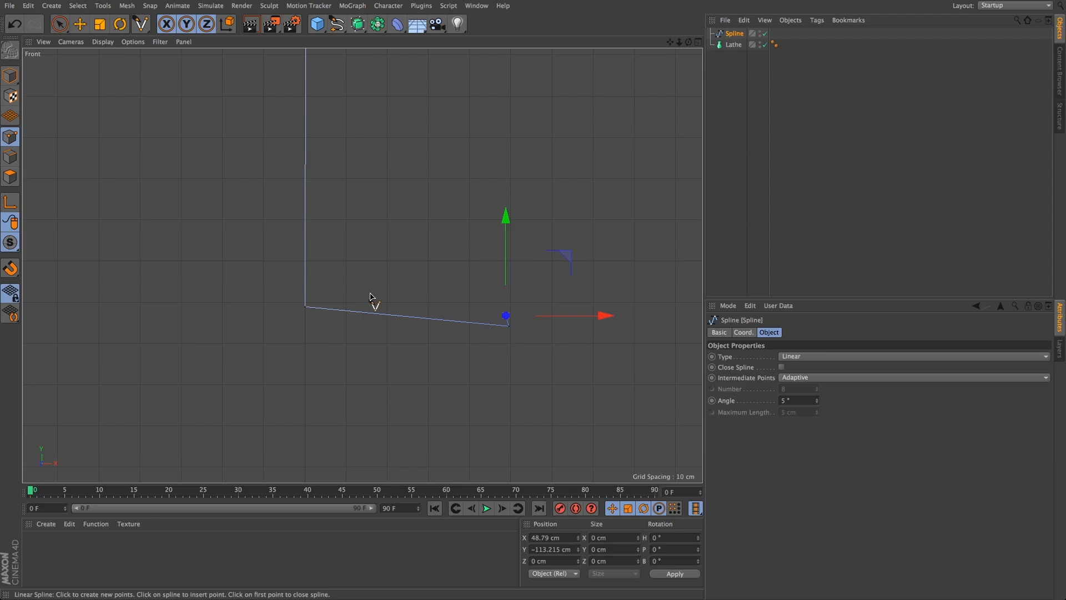
{"action": "left_click", "coordinate": [334, 294]}
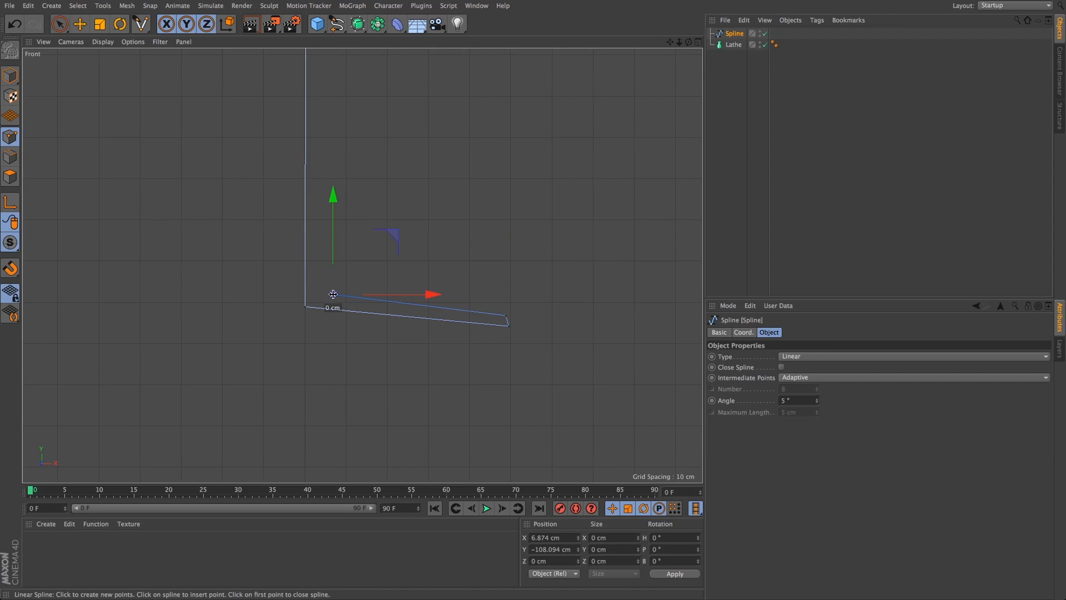
{"action": "left_click_drag", "start_coordinate": [670, 42], "coordinate": [641, 377]}
{"action": "left_click", "coordinate": [295, 264]}
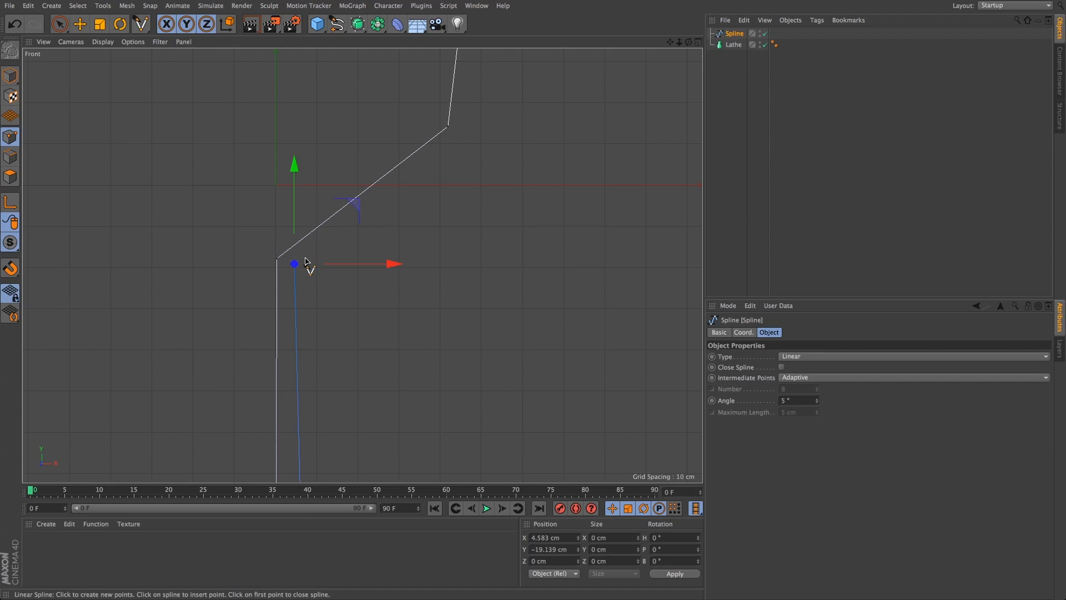
Step: Extend the spline up the bowl through about X 46, Y 14 cm to near X 50, Y 69 cm, and close it
{"action": "left_click", "coordinate": [465, 130]}
{"action": "left_click_drag", "start_coordinate": [670, 42], "coordinate": [618, 291]}
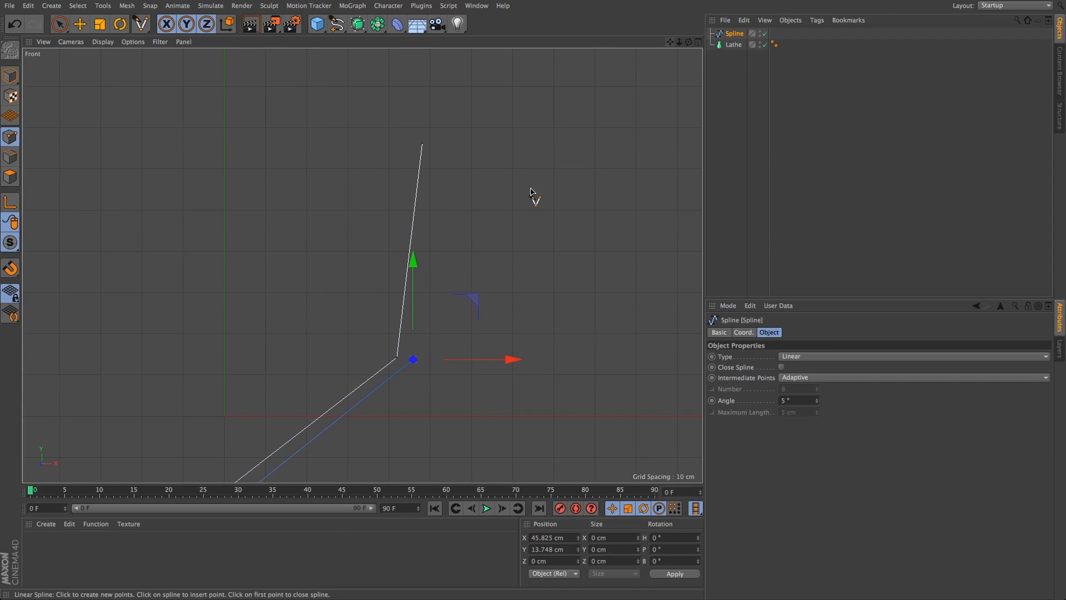
{"action": "left_click", "coordinate": [433, 143]}
{"action": "left_click", "coordinate": [430, 132]}
{"action": "left_click", "coordinate": [782, 367]}
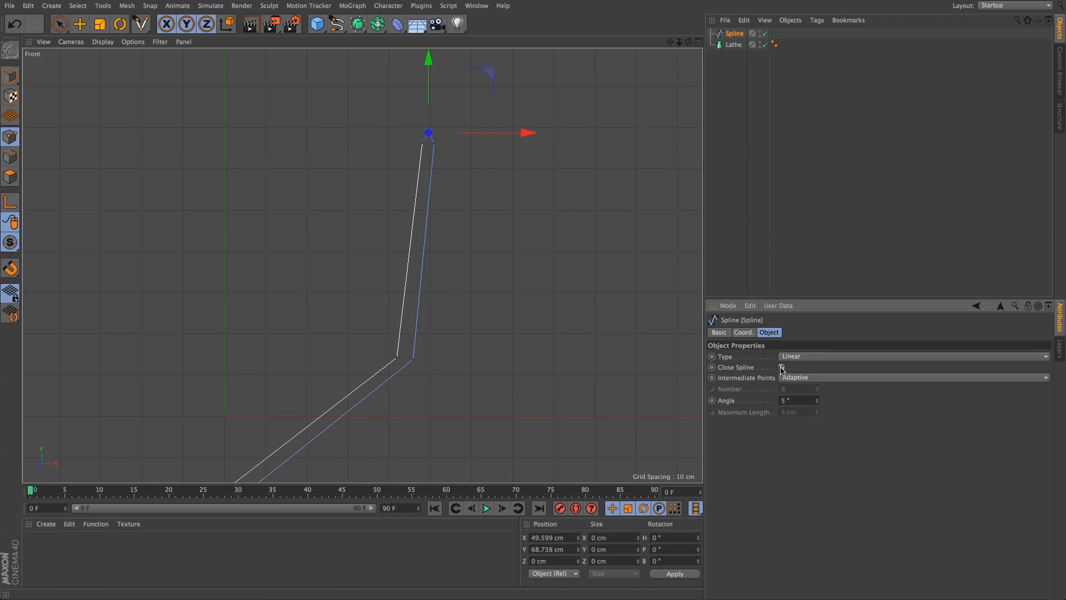
{"action": "scroll", "coordinate": [669, 102], "scroll_direction": "down", "scroll_amount": 5}
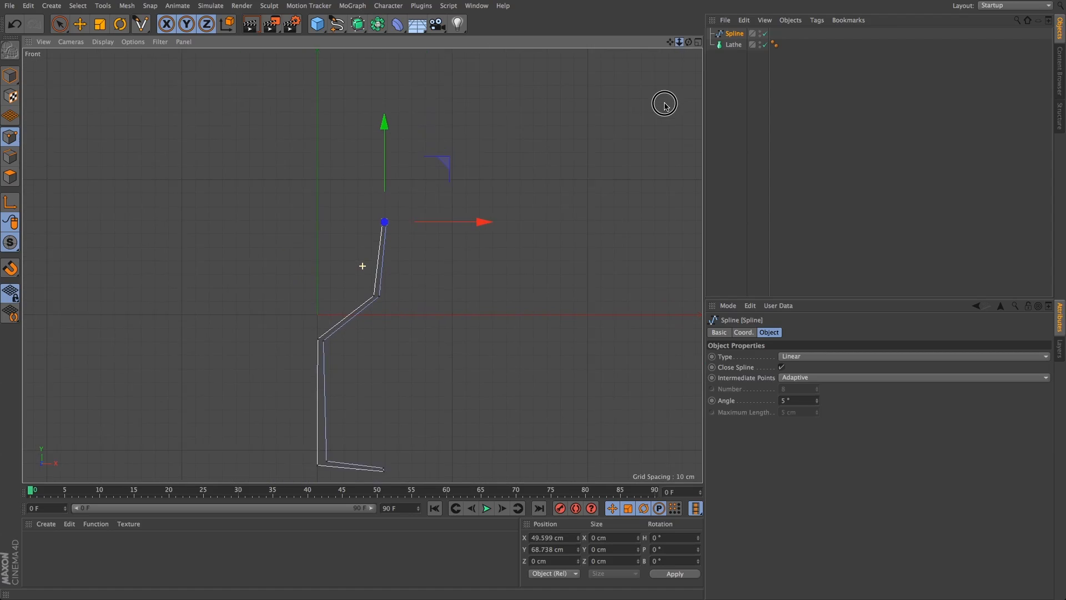
{"action": "left_click_drag", "start_coordinate": [670, 43], "coordinate": [673, 3]}
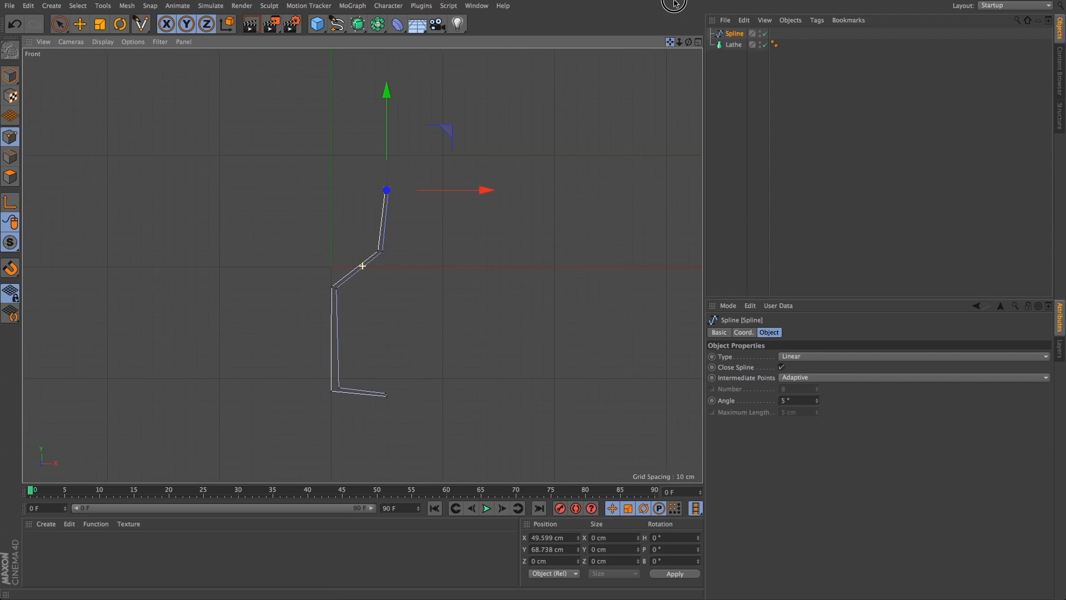
{"action": "left_click_drag", "start_coordinate": [677, 42], "coordinate": [681, 2]}
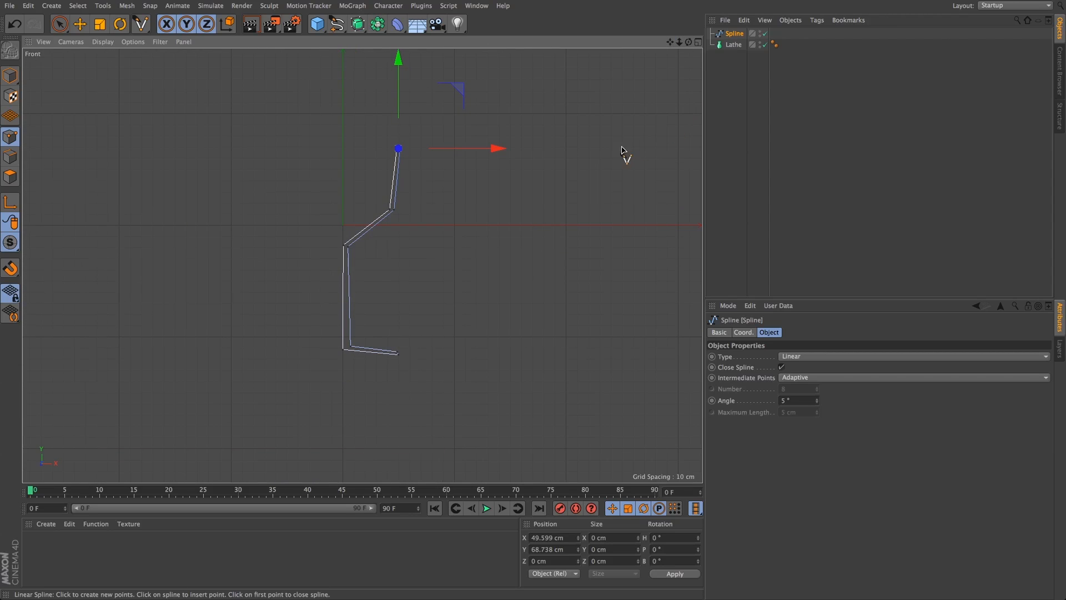
Step: Apply Soft Interpolation to the two points at the bowl's bend and shift them inward to about X 38 cm
{"action": "left_click", "coordinate": [59, 24]}
{"action": "left_click", "coordinate": [383, 206]}
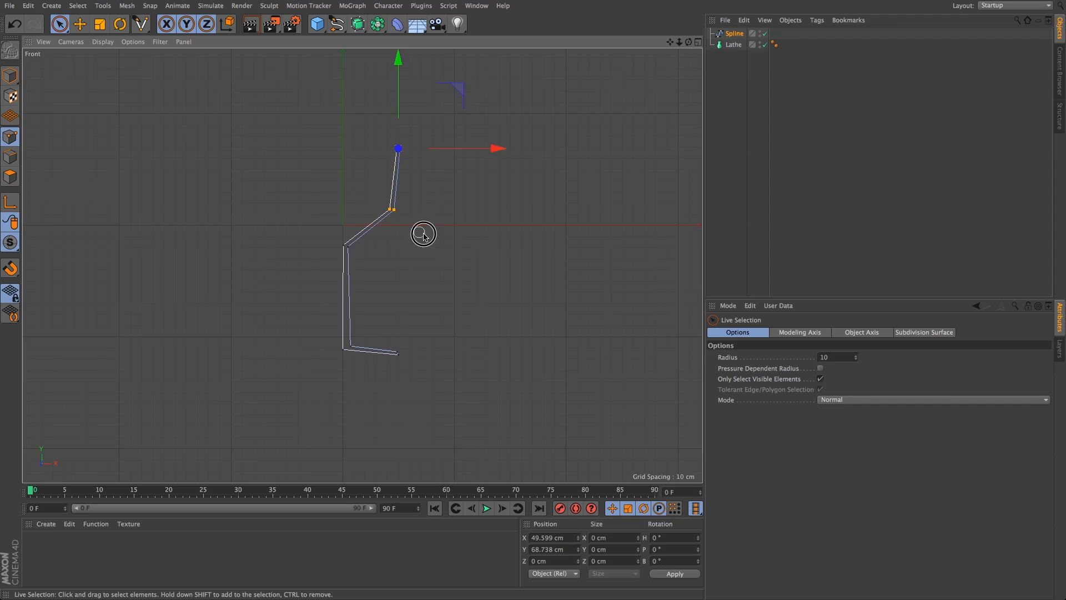
{"action": "right_click", "coordinate": [497, 239]}
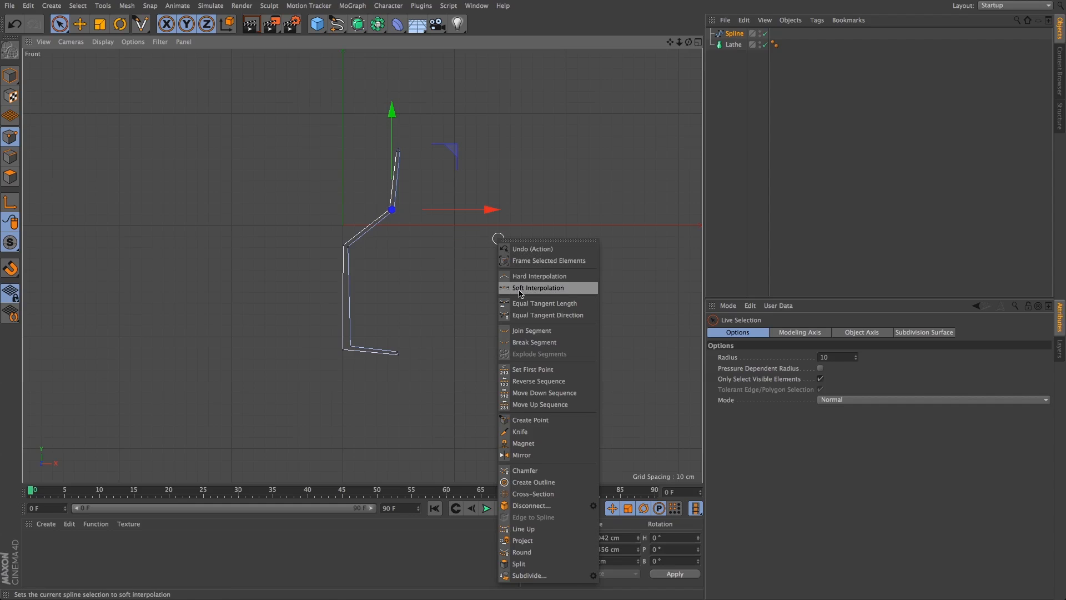
{"action": "left_click", "coordinate": [521, 289]}
{"action": "left_click_drag", "start_coordinate": [493, 210], "coordinate": [488, 210]}
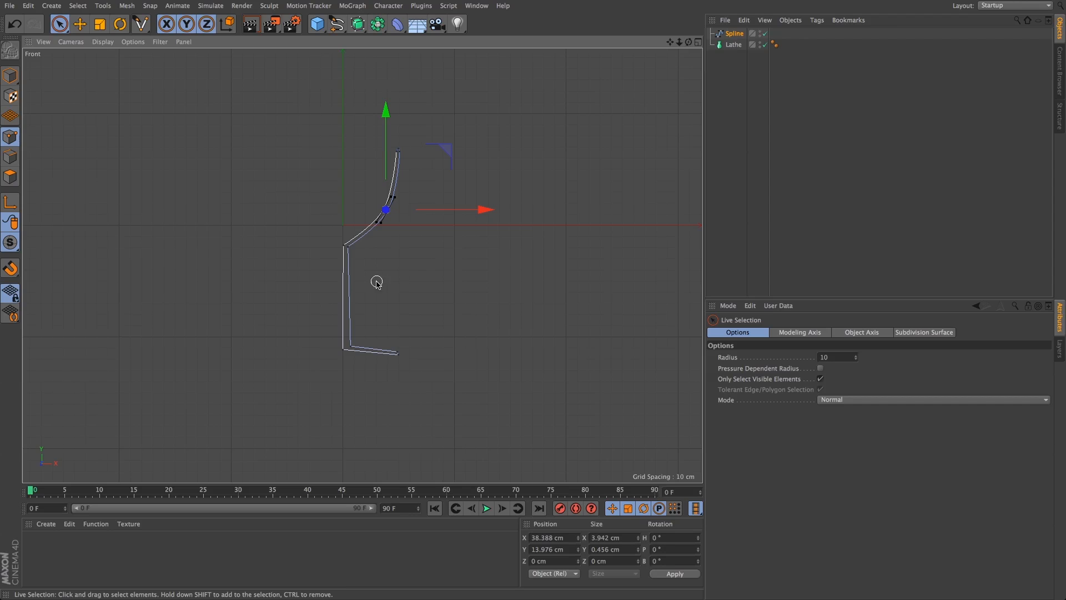
Step: Select the points at the bowl's rim, apply Soft Interpolation to them, and deselect the spline
{"action": "left_click_drag", "start_coordinate": [413, 199], "coordinate": [400, 142]}
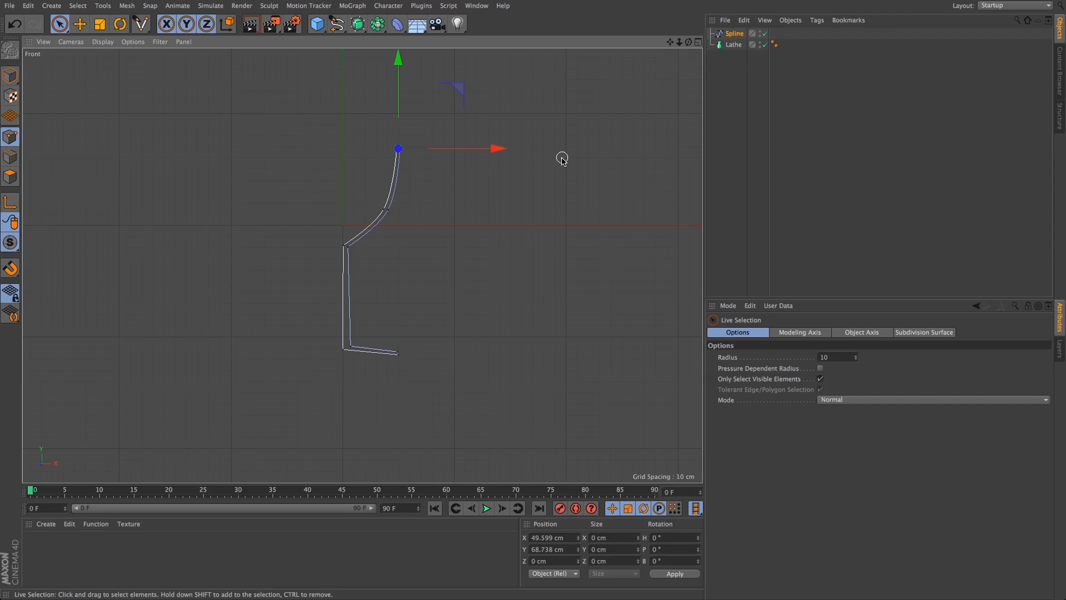
{"action": "right_click", "coordinate": [549, 200]}
{"action": "left_click", "coordinate": [580, 250]}
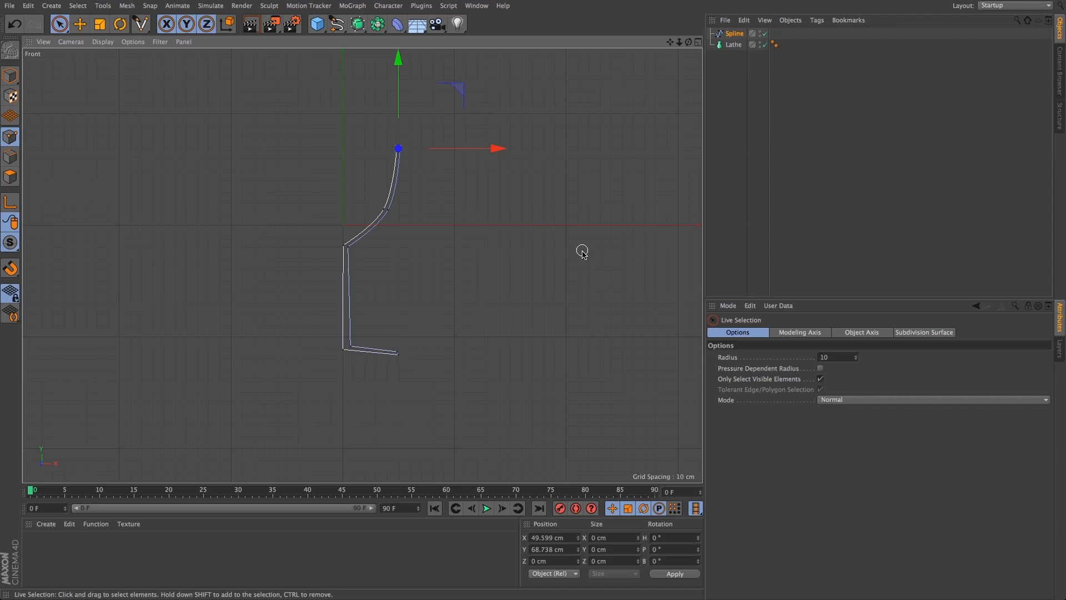
{"action": "left_click", "coordinate": [738, 176]}
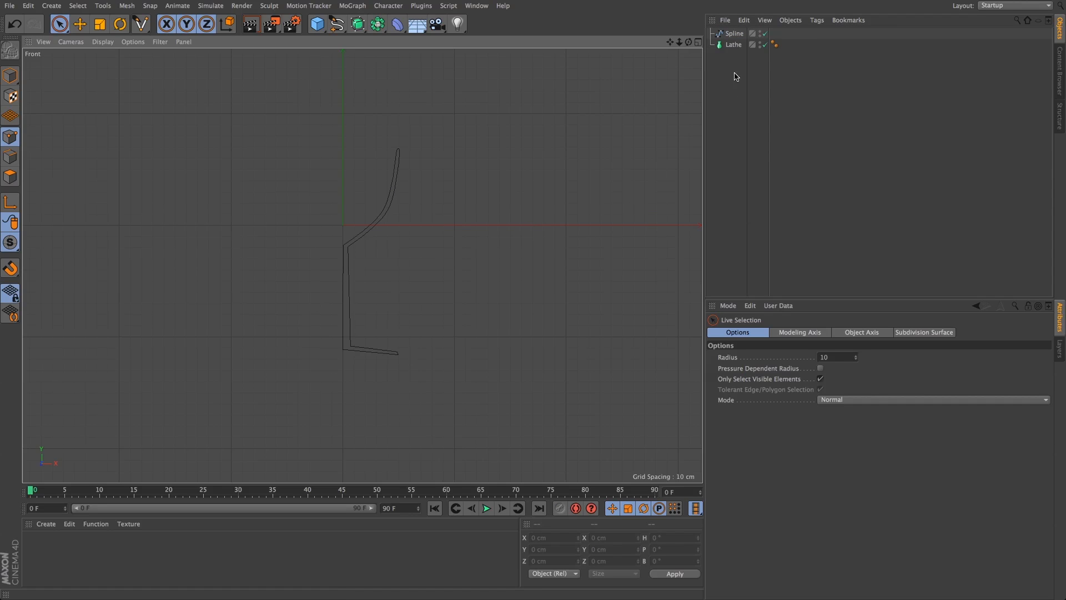
Step: Set the X position of the spline point where the bowl meets the stem on the center axis to 0 cm
{"action": "left_click", "coordinate": [734, 33]}
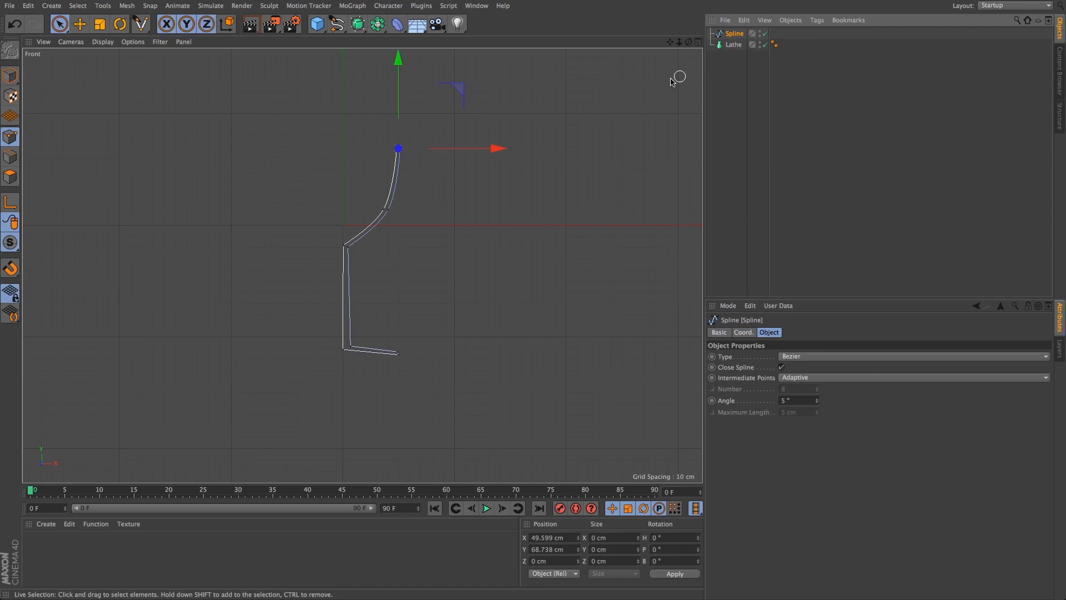
{"action": "left_click", "coordinate": [342, 243]}
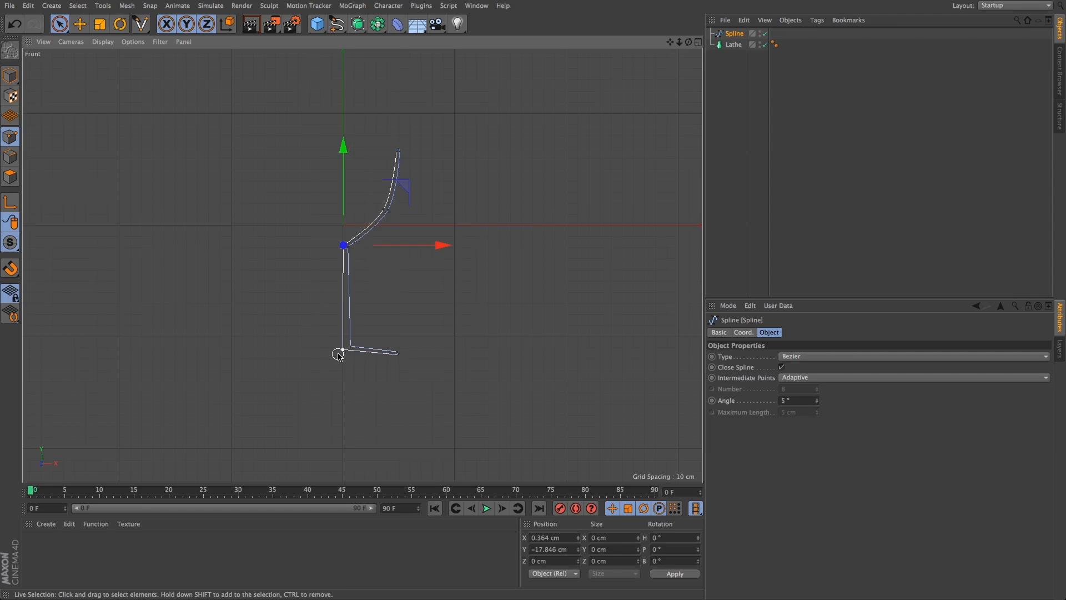
{"action": "right_click", "coordinate": [337, 273]}
{"action": "left_click", "coordinate": [351, 278]}
{"action": "scroll", "coordinate": [362, 265], "scroll_direction": "up", "scroll_amount": 10}
{"action": "left_click_drag", "start_coordinate": [669, 43], "coordinate": [641, 141]}
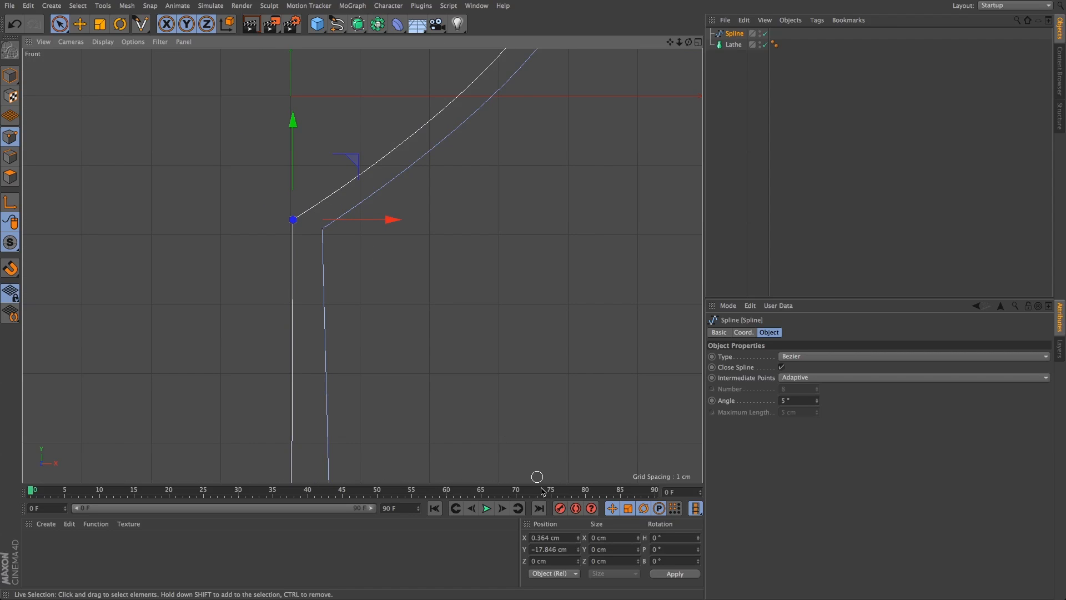
{"action": "left_click", "coordinate": [564, 537]}
{"action": "type", "text": "0"}
{"action": "key", "text": "Return"}
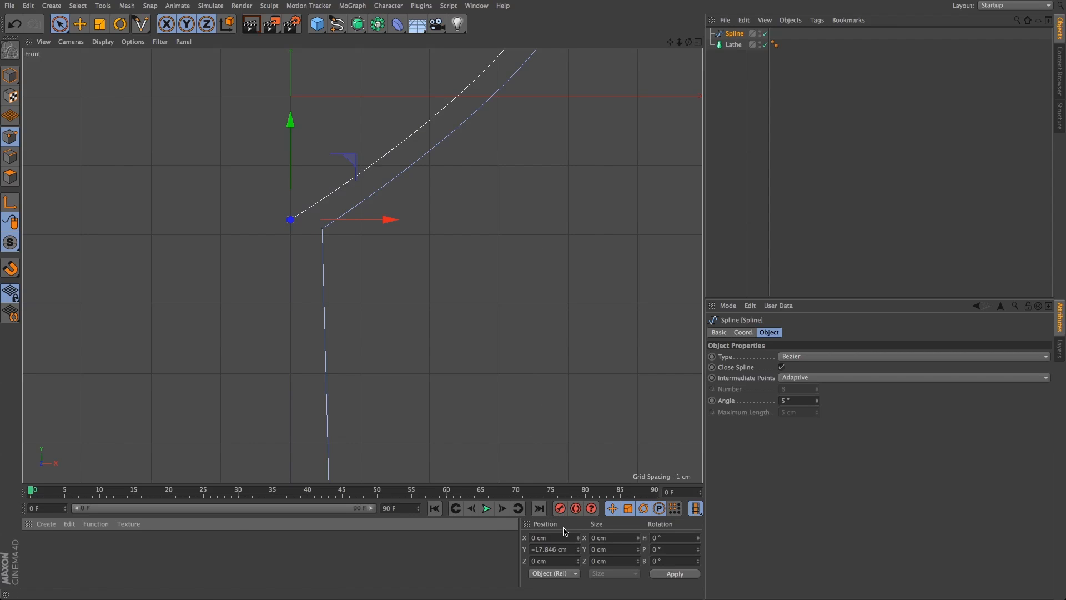
Step: Check the X position of the stem's lowest point on the center axis, then deselect the spline
{"action": "middle_click_drag", "start_coordinate": [684, 64], "coordinate": [671, 19], "text": "alt"}
{"action": "left_click_drag", "start_coordinate": [680, 42], "coordinate": [654, 139]}
{"action": "left_click", "coordinate": [352, 352]}
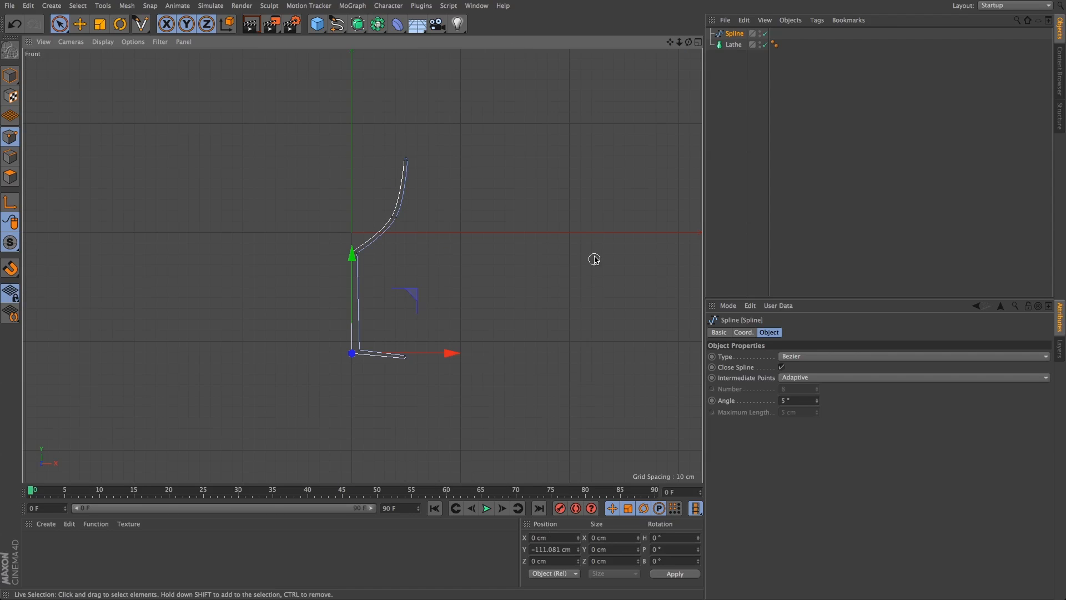
{"action": "left_click", "coordinate": [720, 162]}
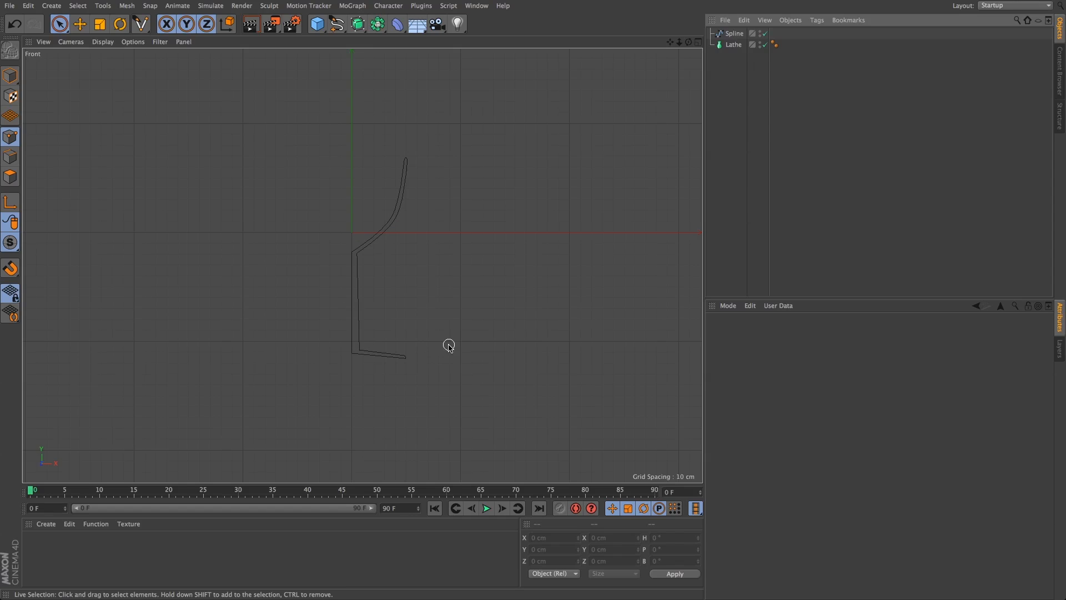
{"action": "left_click", "coordinate": [319, 139]}
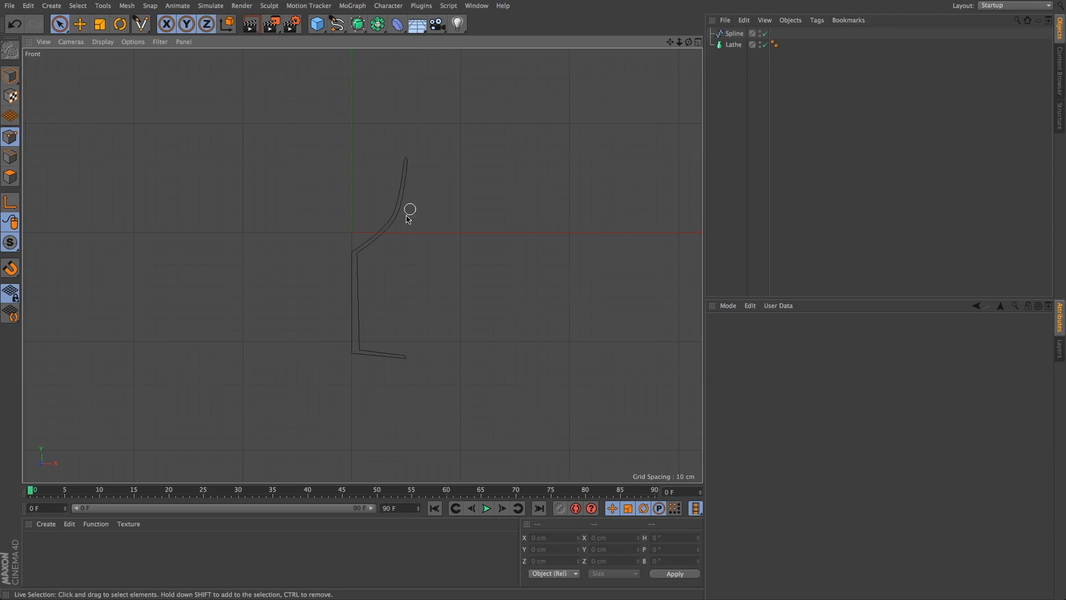
Step: Make the closed profile spline a child of the Lathe object
{"action": "left_click", "coordinate": [731, 46]}
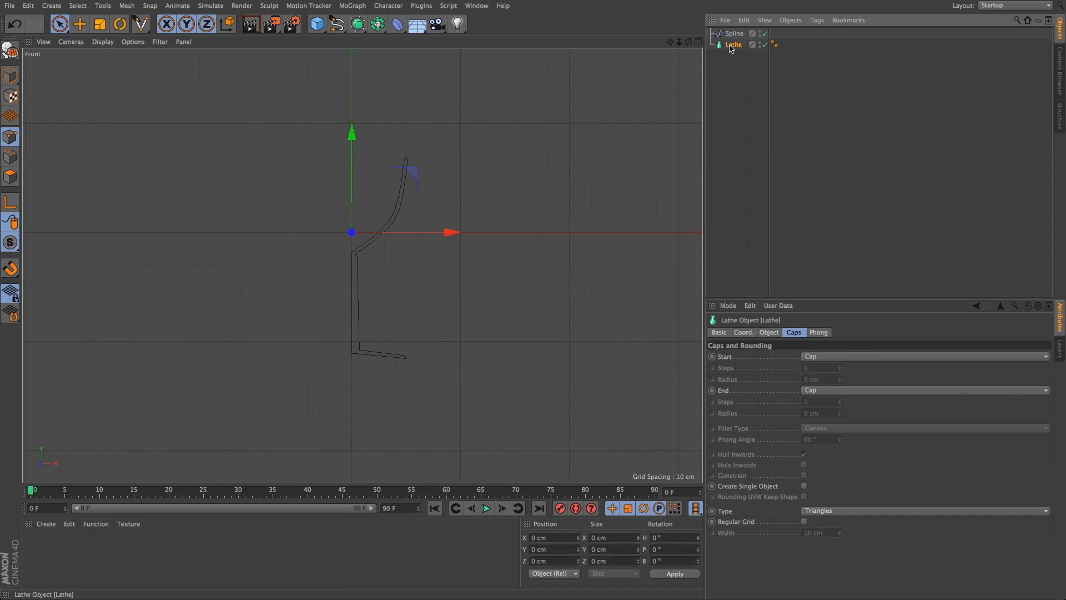
{"action": "left_click_drag", "start_coordinate": [736, 35], "coordinate": [735, 50]}
{"action": "left_click", "coordinate": [733, 101]}
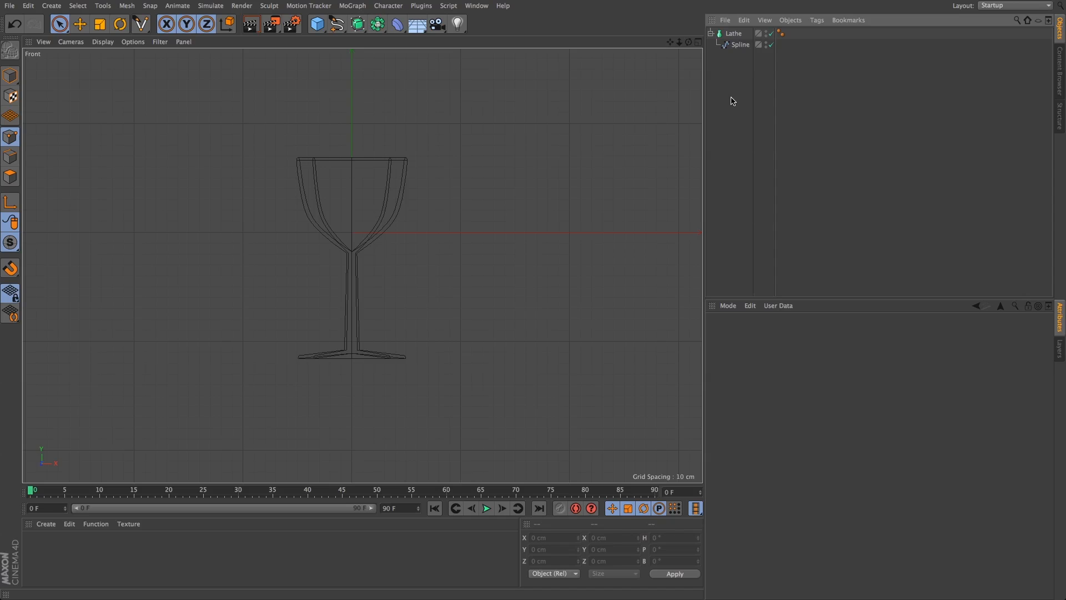
Step: Inspect the lathed goblet from above in the Perspective view, switching the Lathe object off and on again
{"action": "left_click", "coordinate": [699, 43]}
{"action": "left_click", "coordinate": [358, 43]}
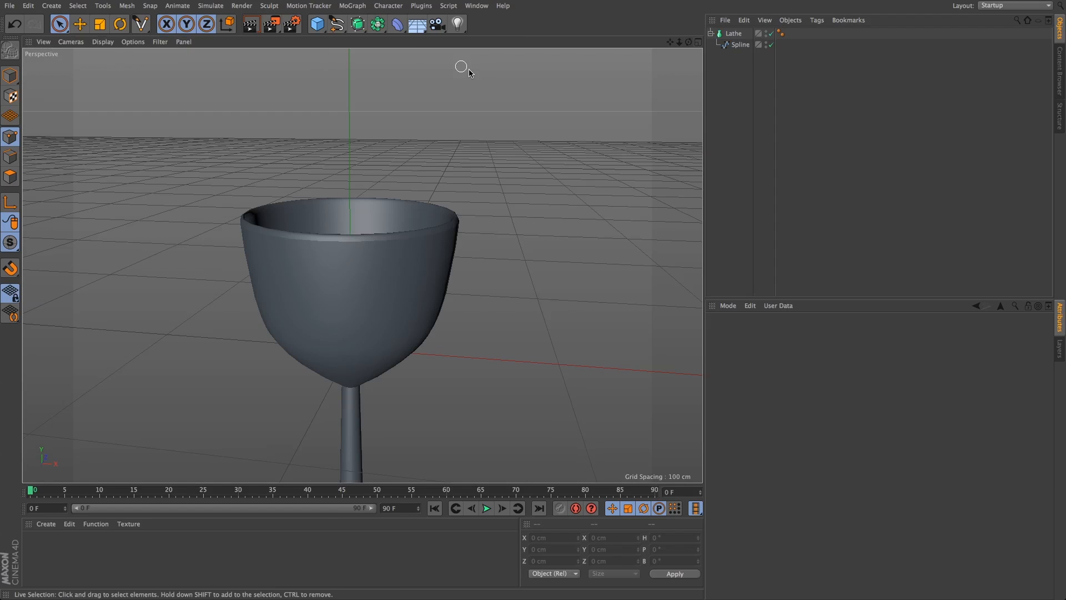
{"action": "left_click_drag", "start_coordinate": [679, 42], "coordinate": [667, 126]}
{"action": "left_click", "coordinate": [771, 34]}
{"action": "left_click", "coordinate": [771, 33]}
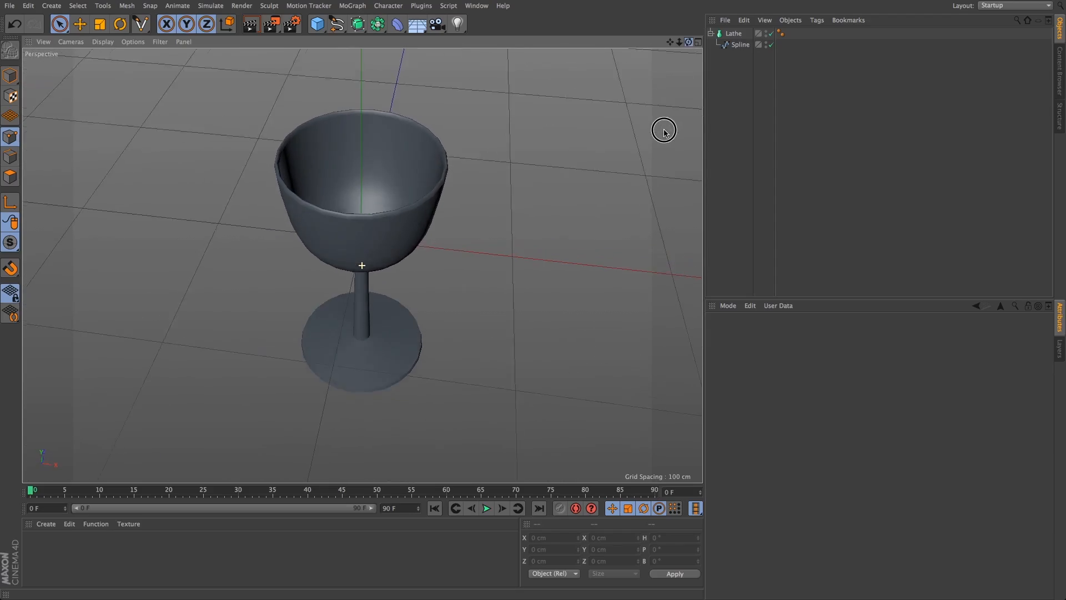